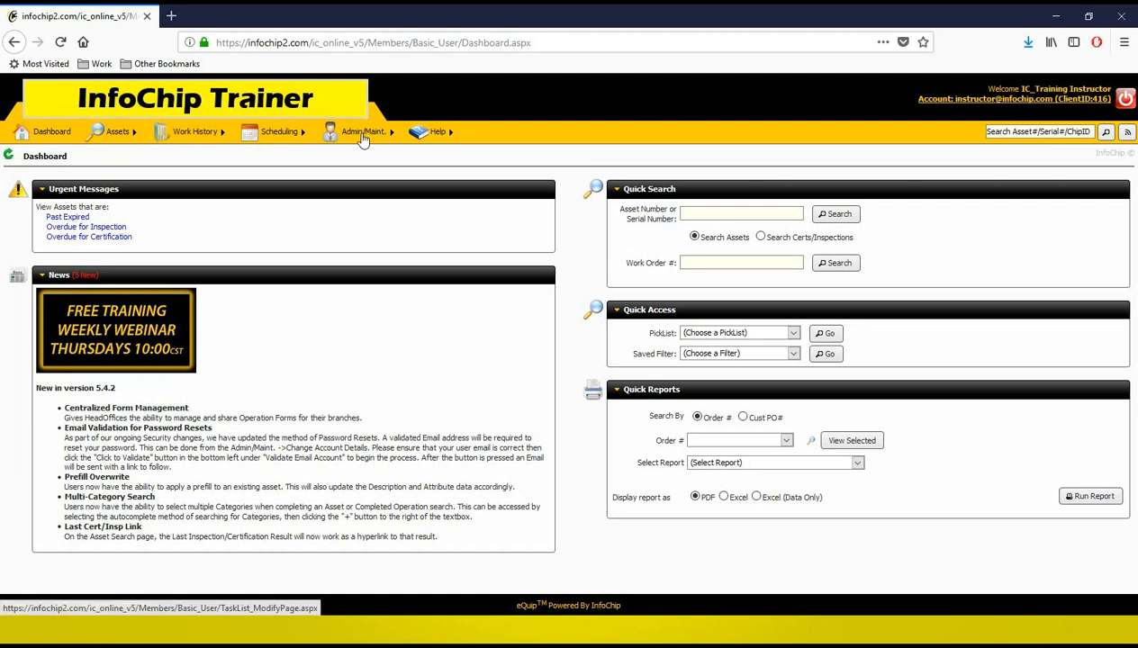
Step: Open the customer maintenance page and start adding a new customer
mouse_move(363, 140)
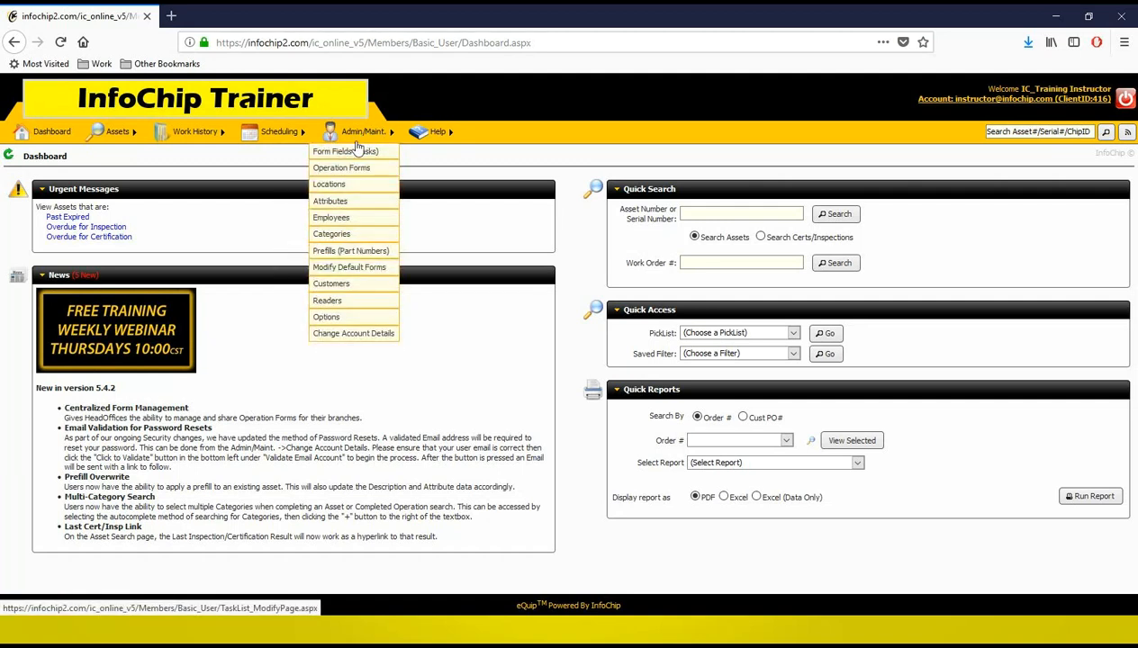
click(340, 286)
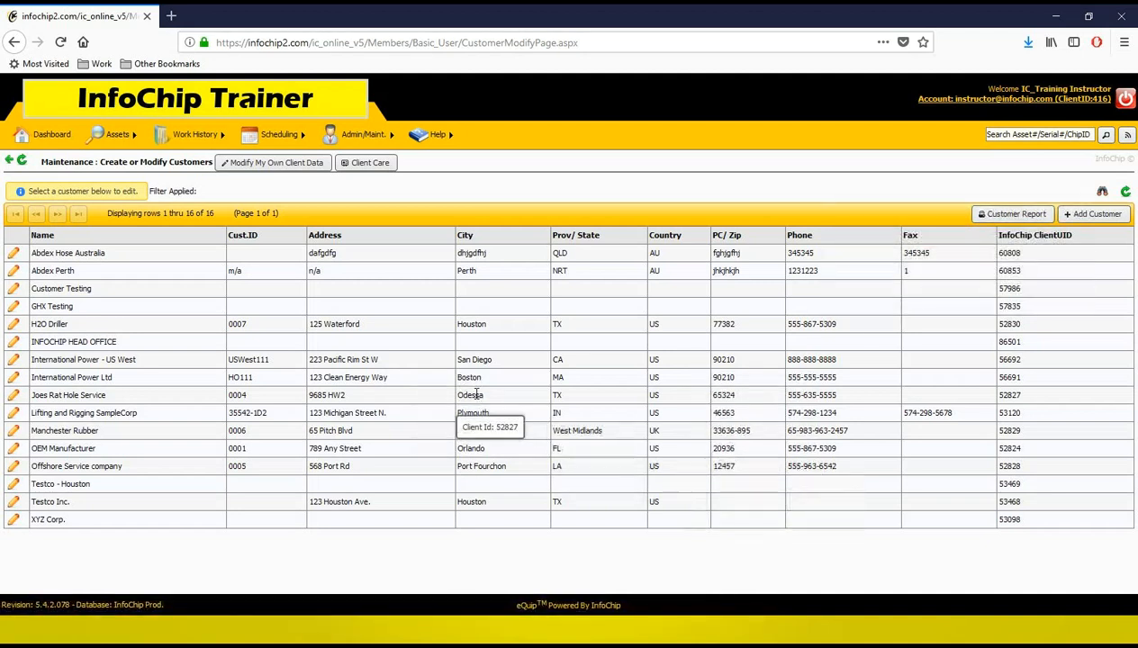
click(1113, 221)
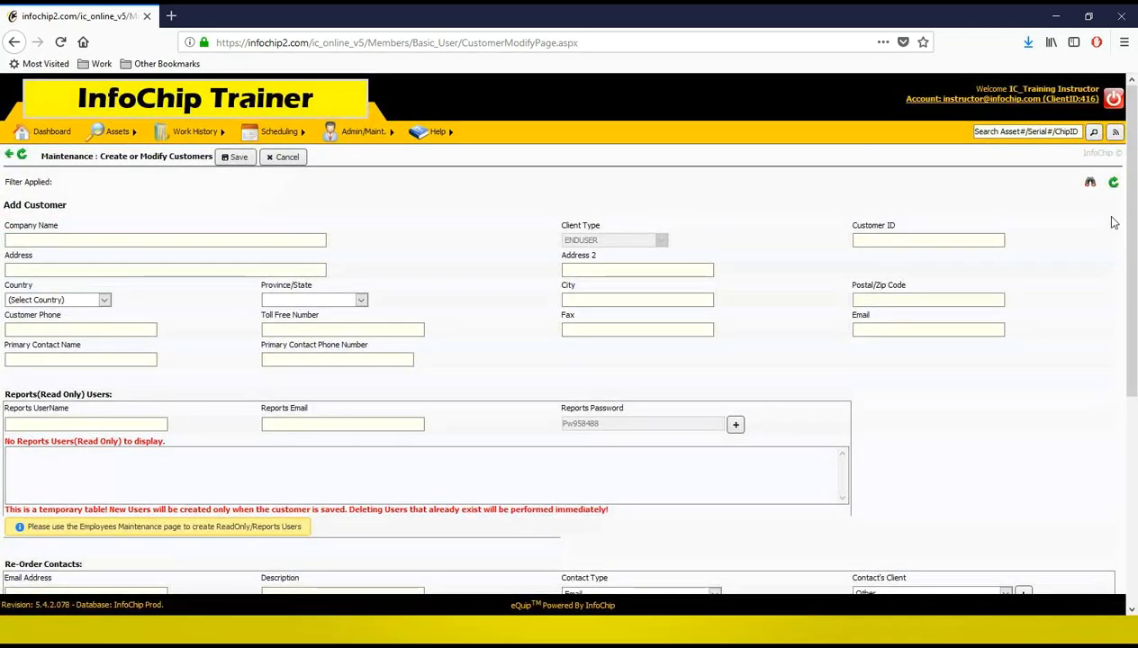
Step: Enter ABC Lifting Company as the company name
click(137, 241)
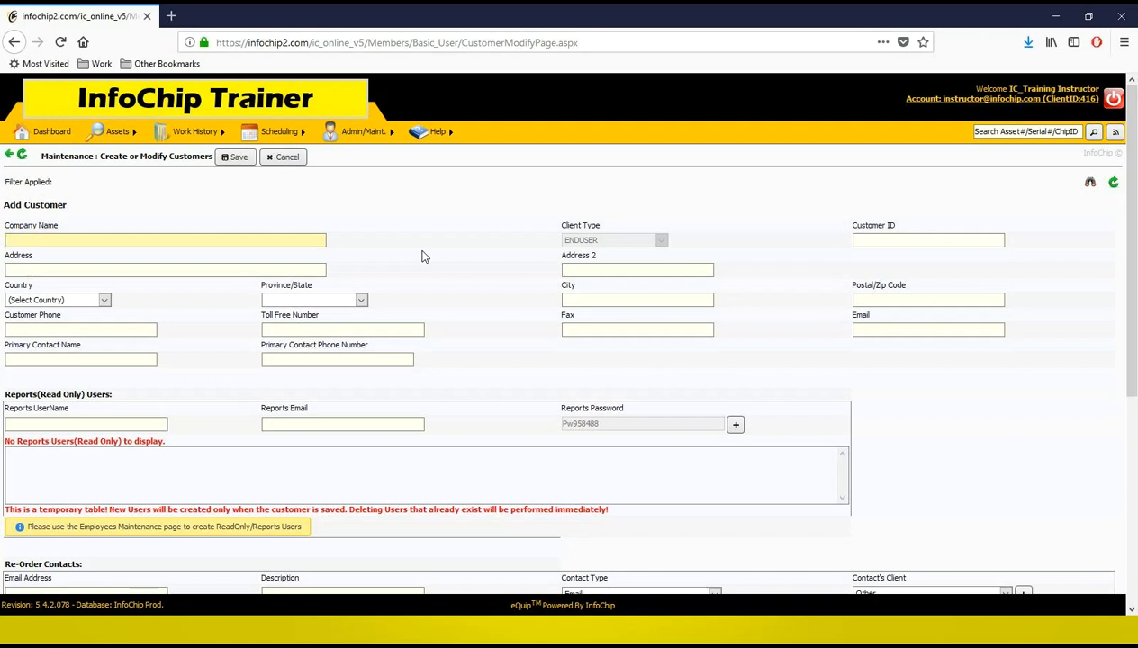
text(ABC Lifting Company)
key(Tab)
key(Tab)
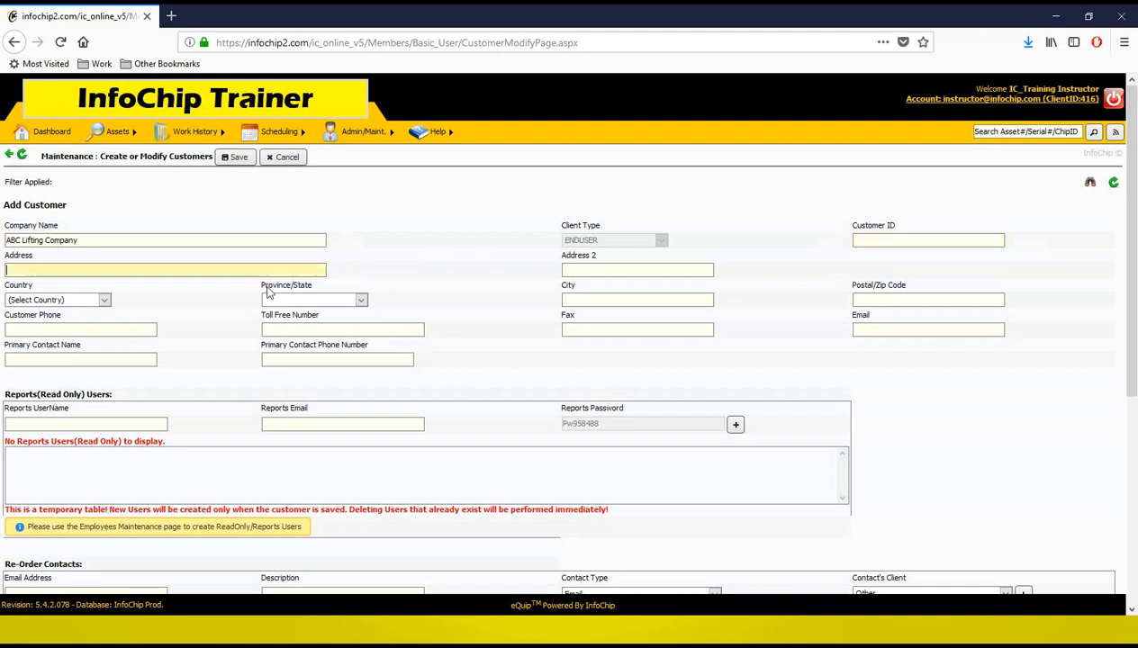
Step: Fill in the company's street address
key(Tab)
key(Tab)
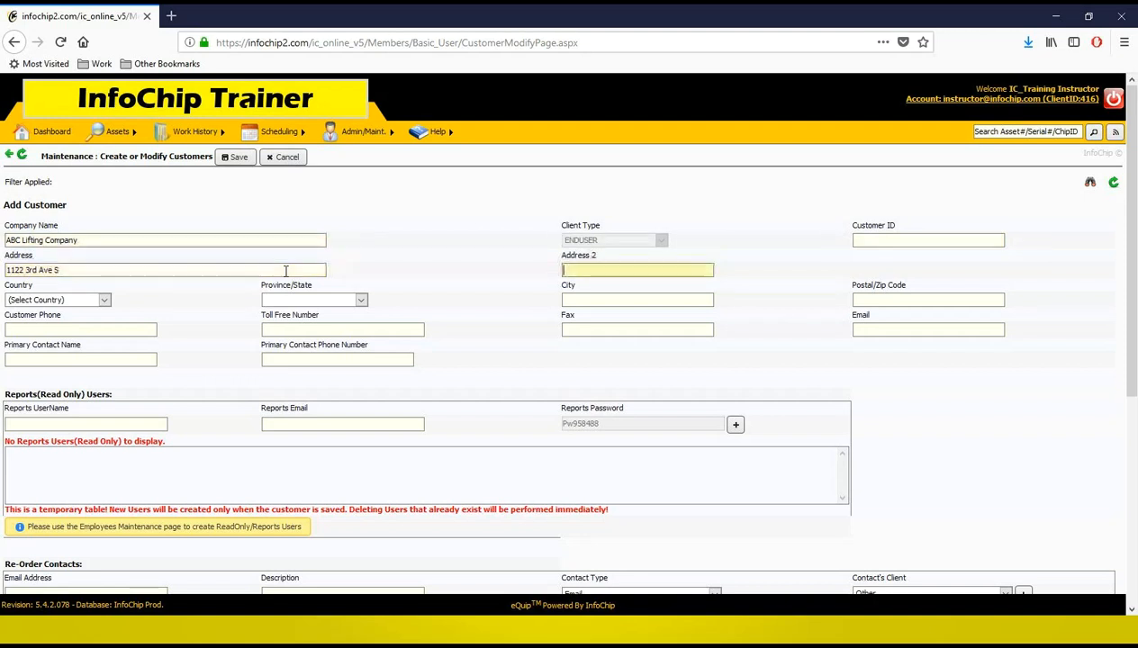
Step: Set the country to Canada and the province to Alberta
key(c)
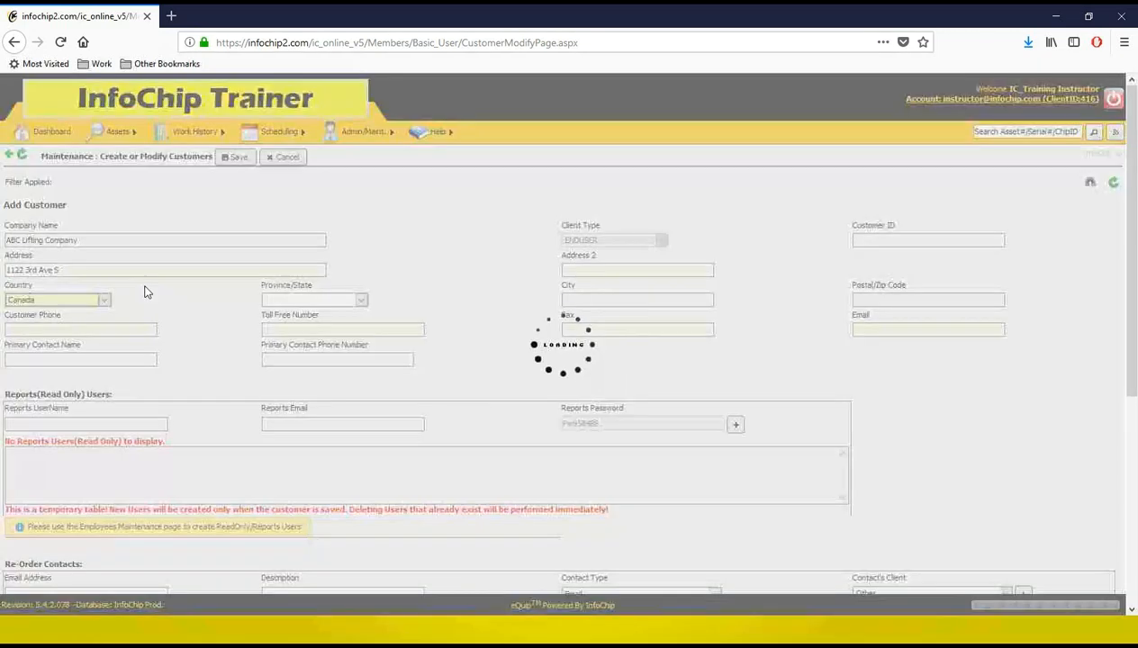
click(302, 301)
click(280, 333)
Step: Enter Lethbridge as the city and fill in the postal code
click(640, 300)
text(Lethbridge)
key(Tab)
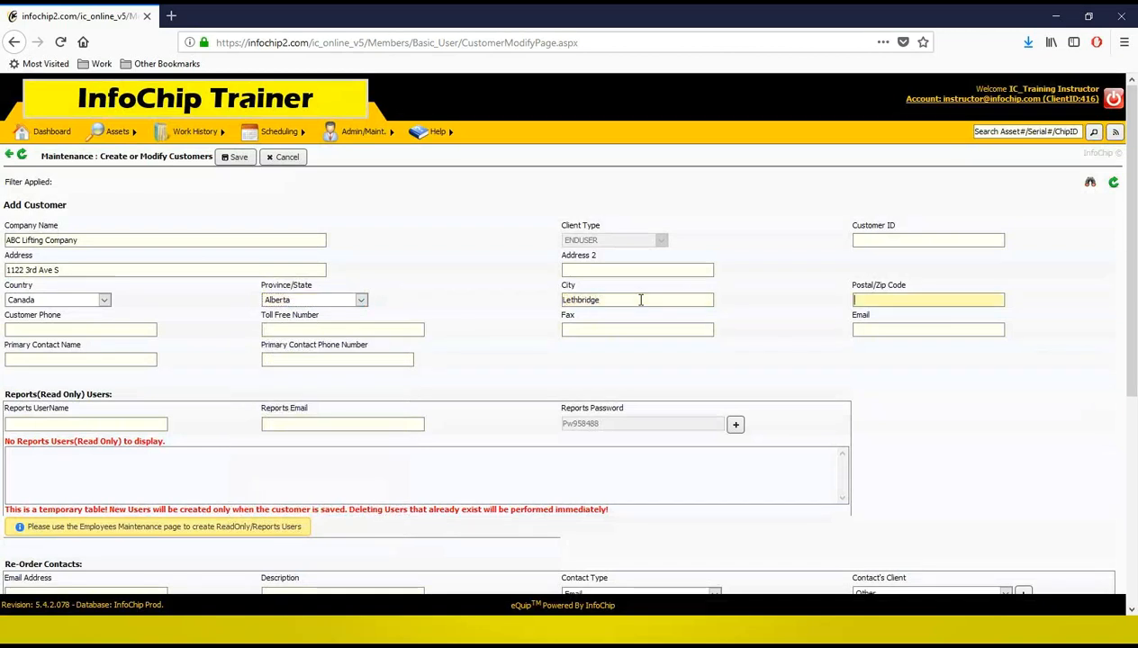
text(T1J4Y3)
click(514, 365)
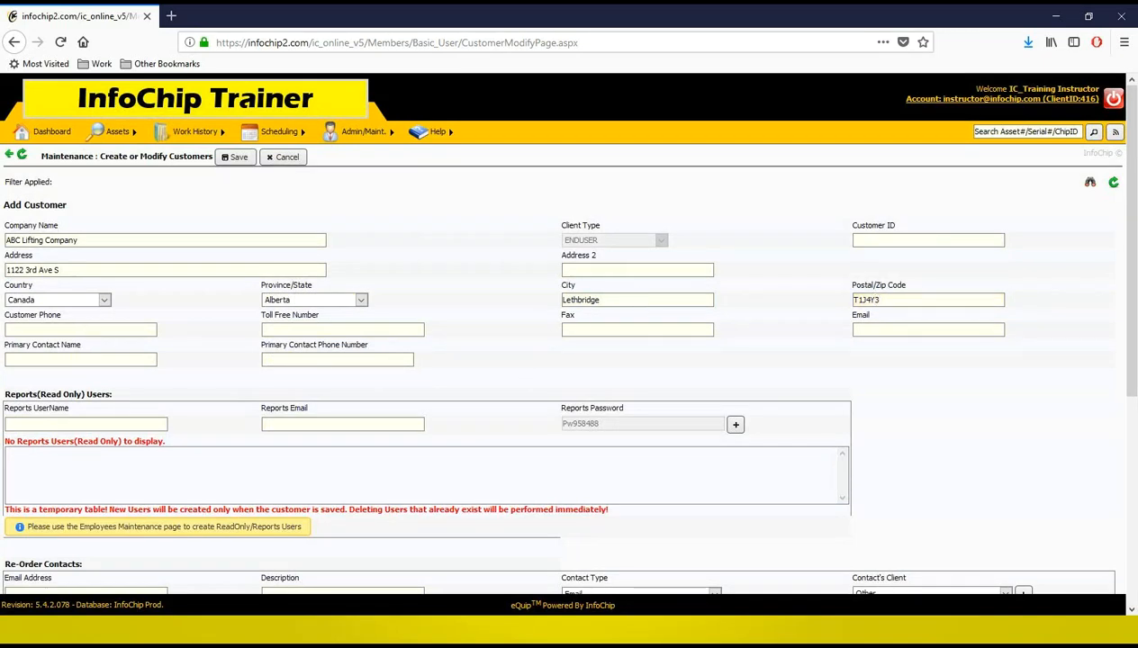
Step: Review the rest of the customer form, including the head office options
scroll(376, 317, down, 2)
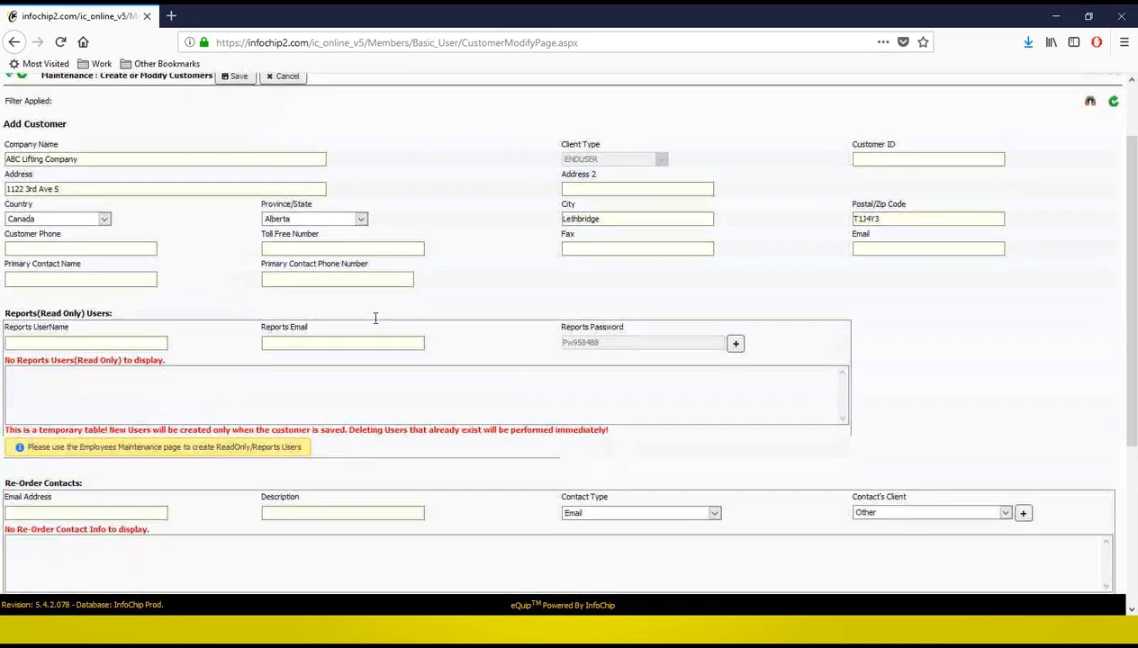
scroll(985, 445, up, 2)
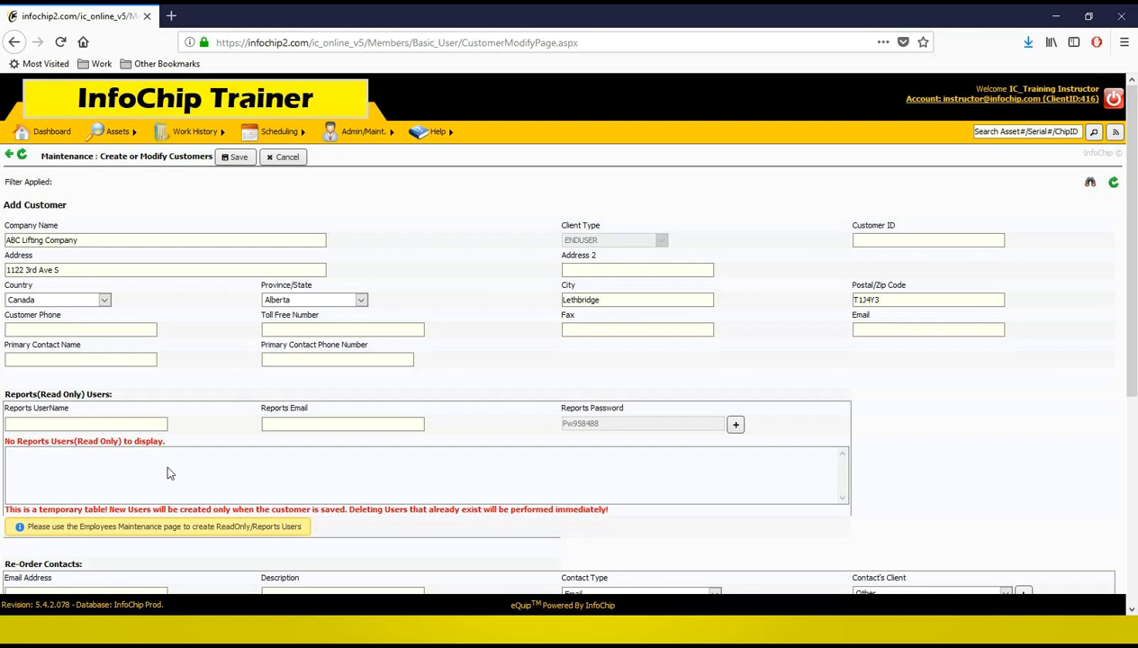
scroll(250, 348, down, 2)
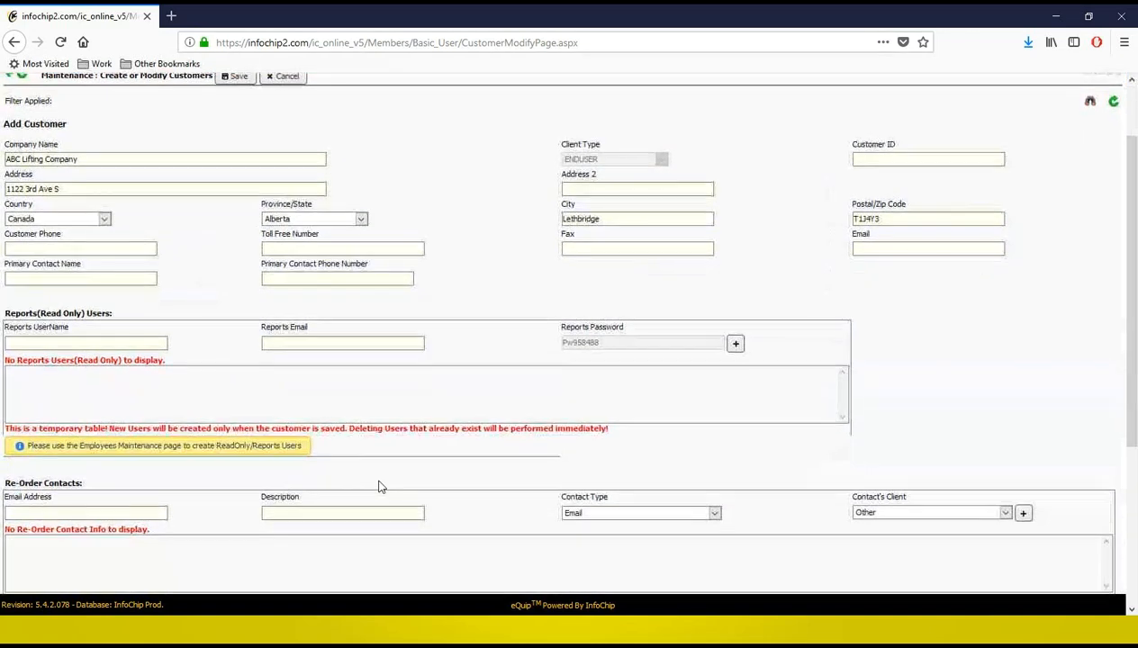
scroll(378, 486, down, 3)
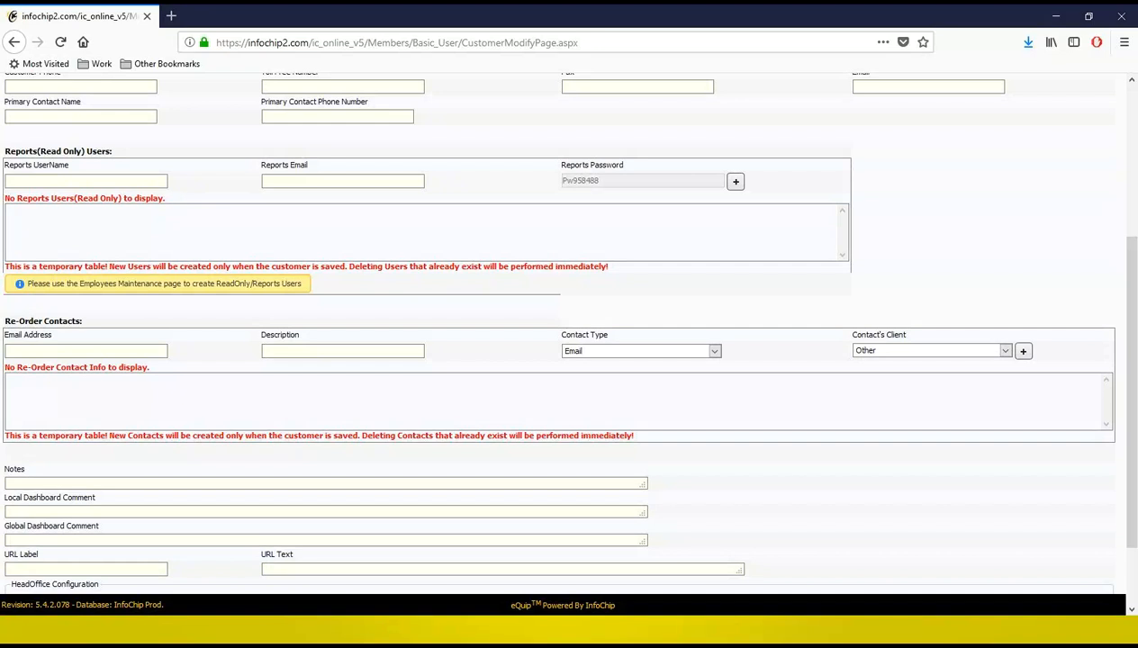
scroll(113, 391, down, 3)
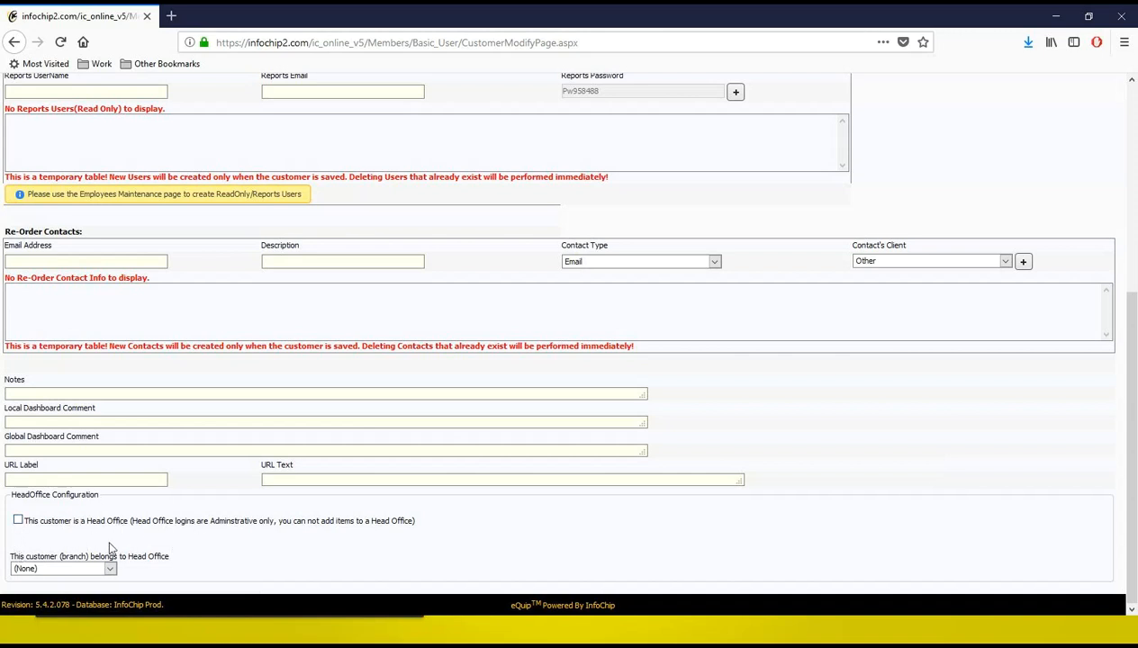
click(81, 571)
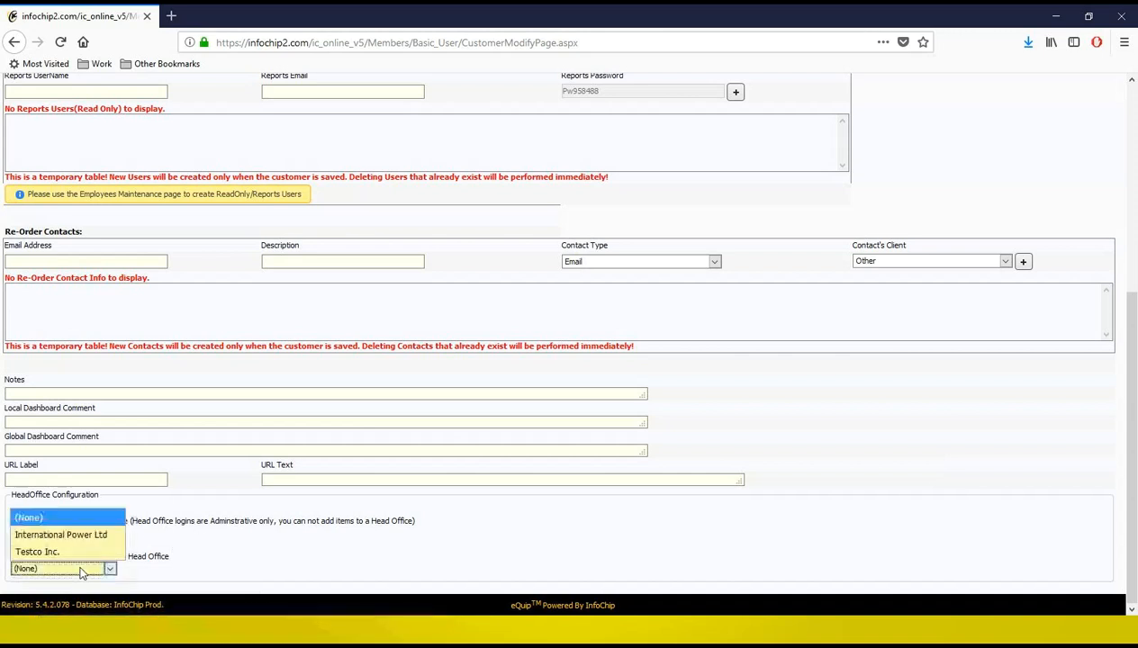
click(173, 555)
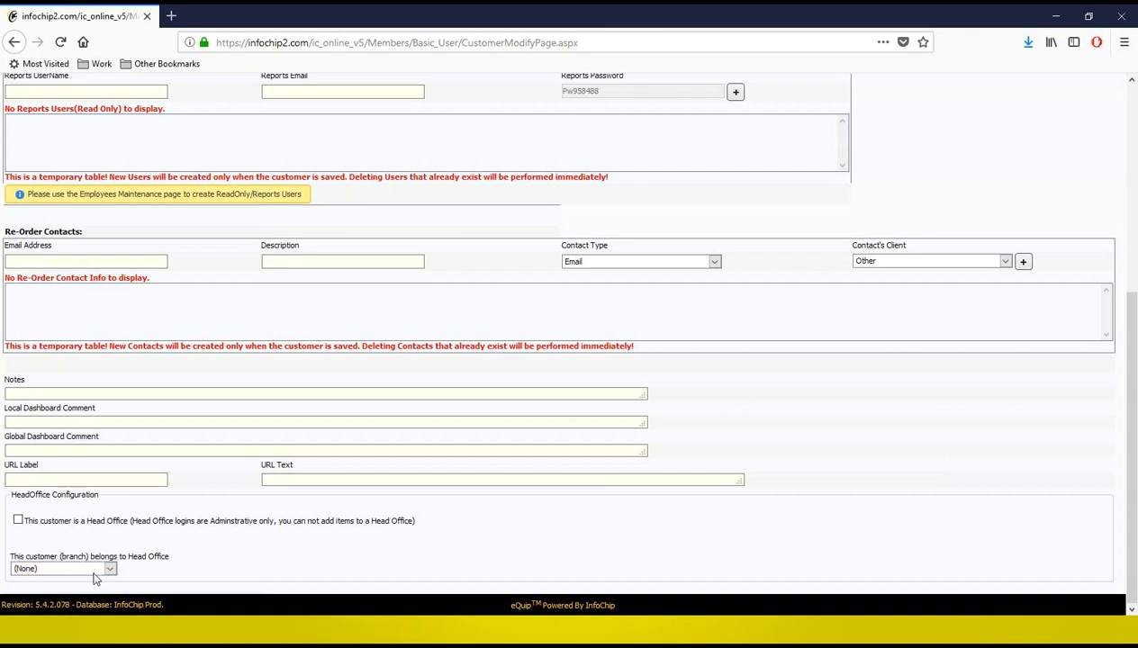
click(96, 573)
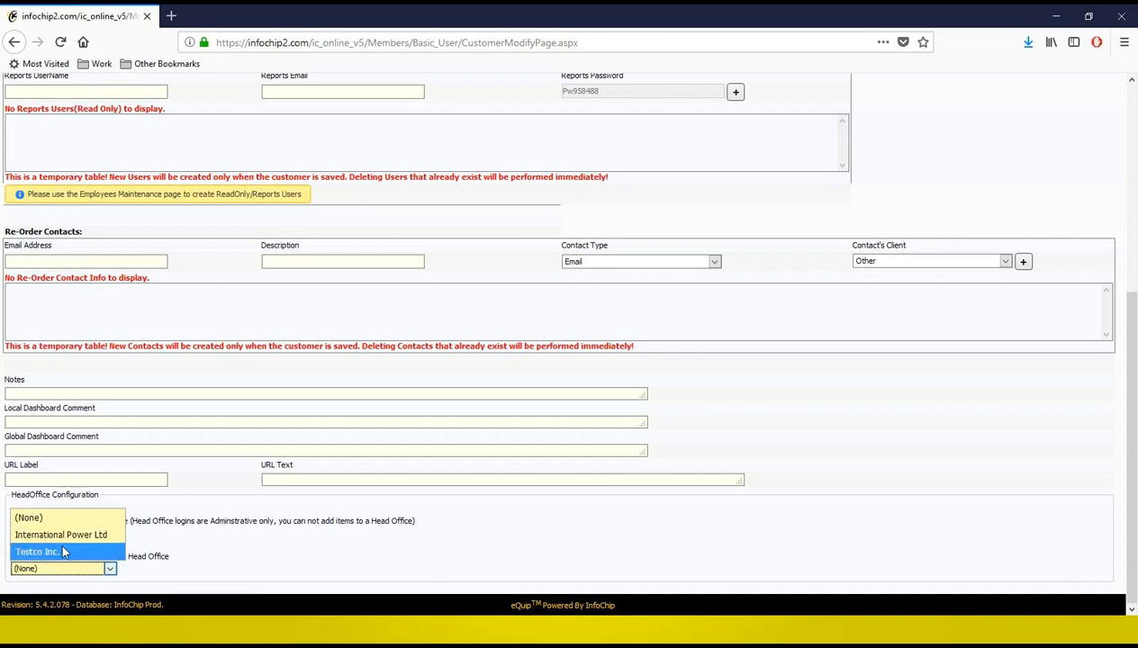
click(215, 580)
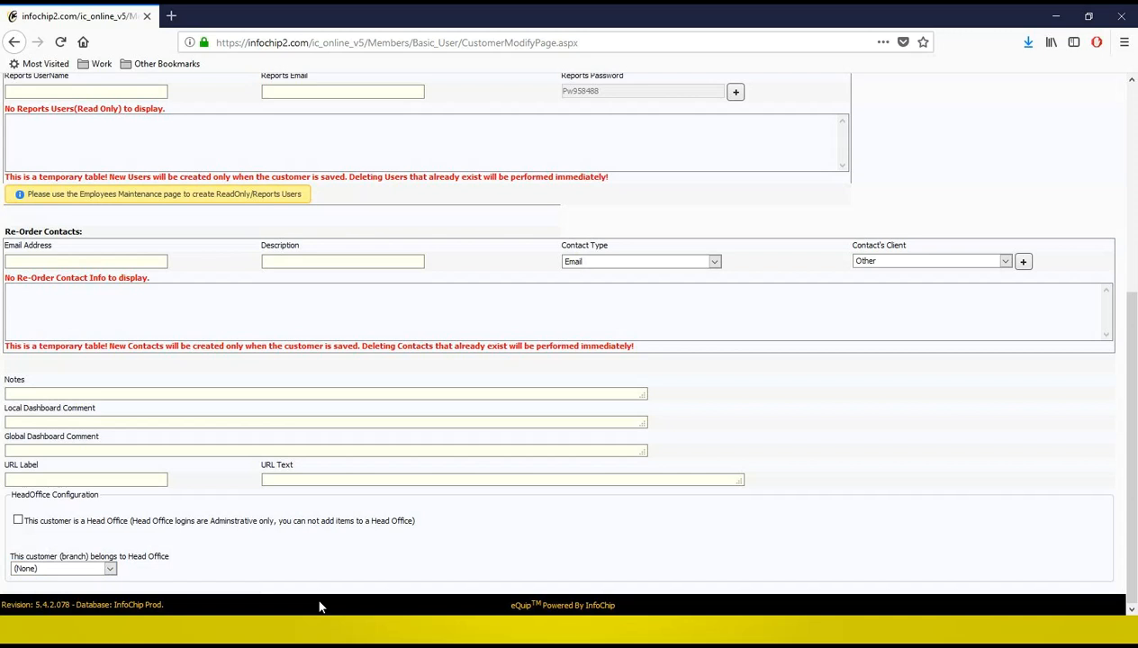
scroll(321, 603, up, 3)
scroll(387, 377, up, 3)
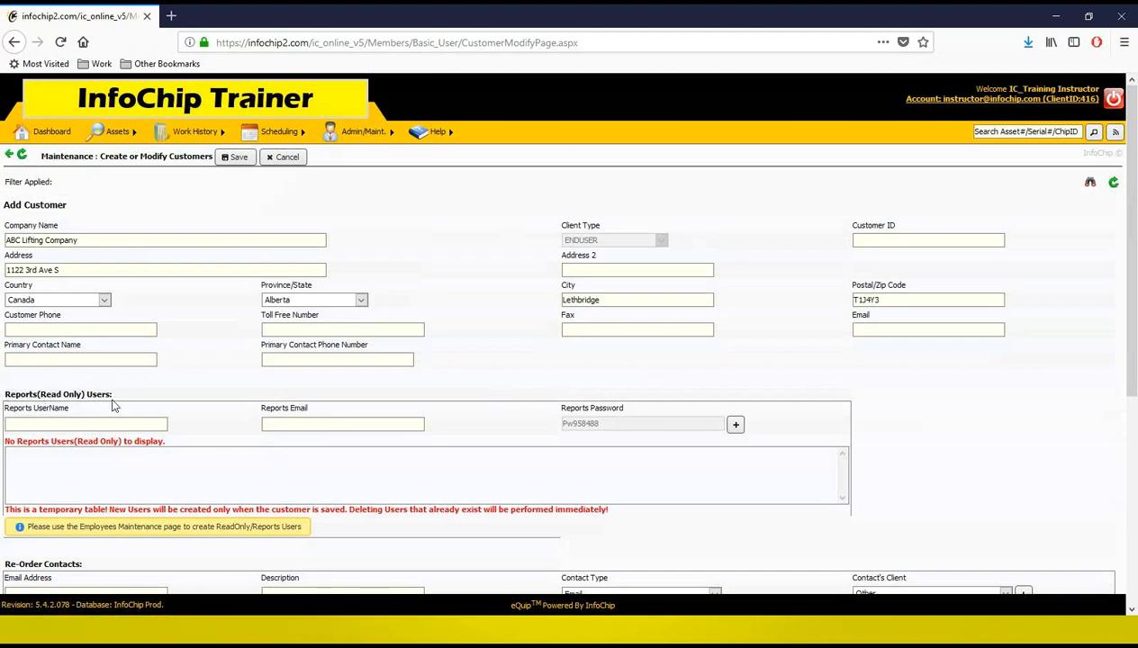
Step: Enter the contact's work e-mail address as the reports user name
click(164, 424)
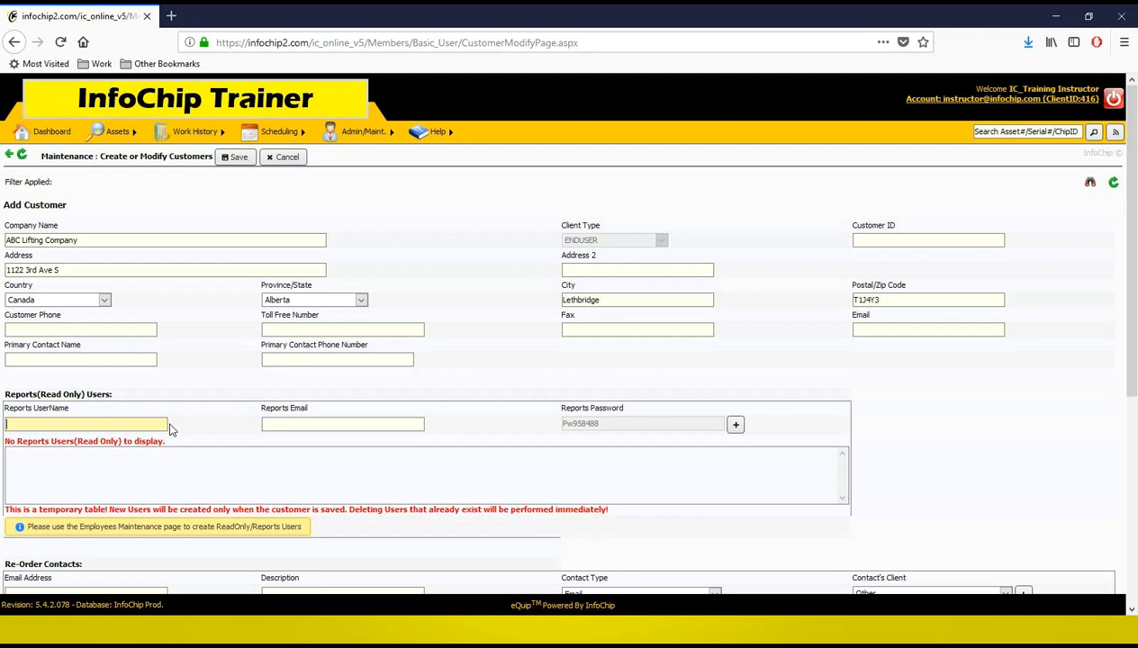
Step: Fill in the contact's personal e-mail as the reports e-mail
click(268, 422)
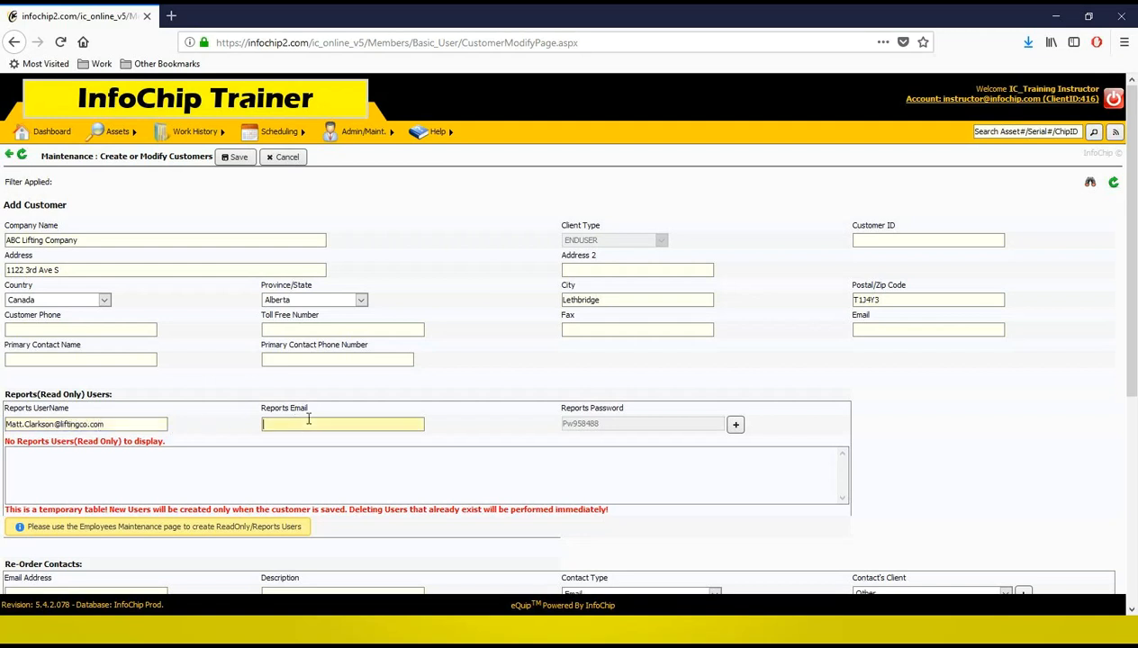
click(440, 417)
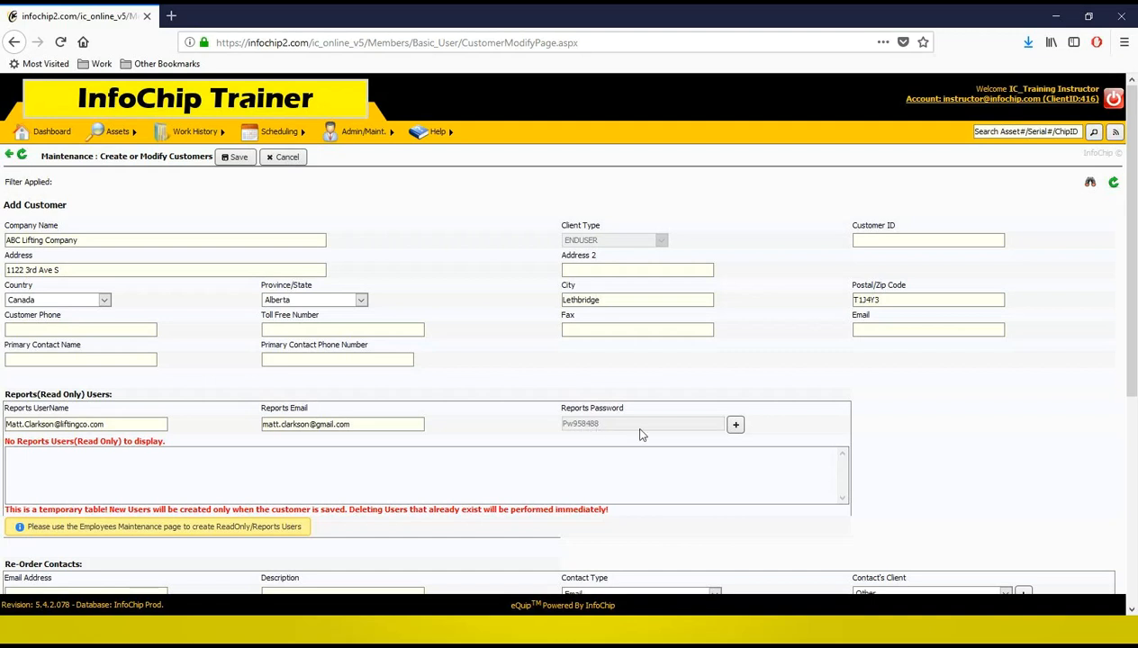
Step: Add the read-only reports user to the list and save the new customer
click(735, 424)
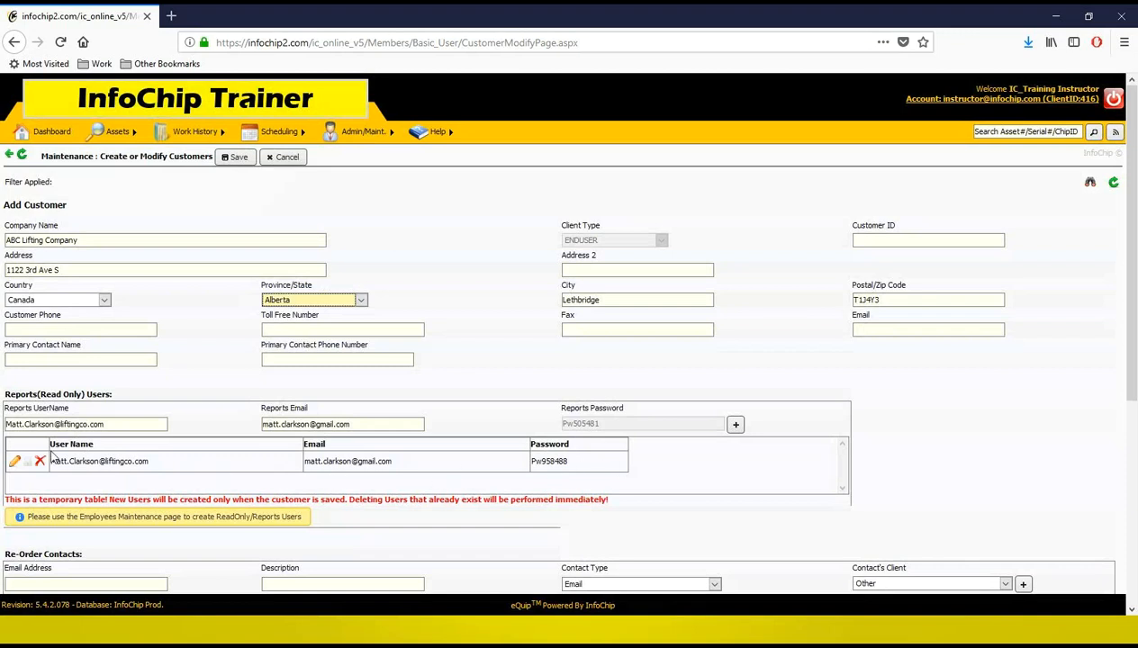
click(238, 159)
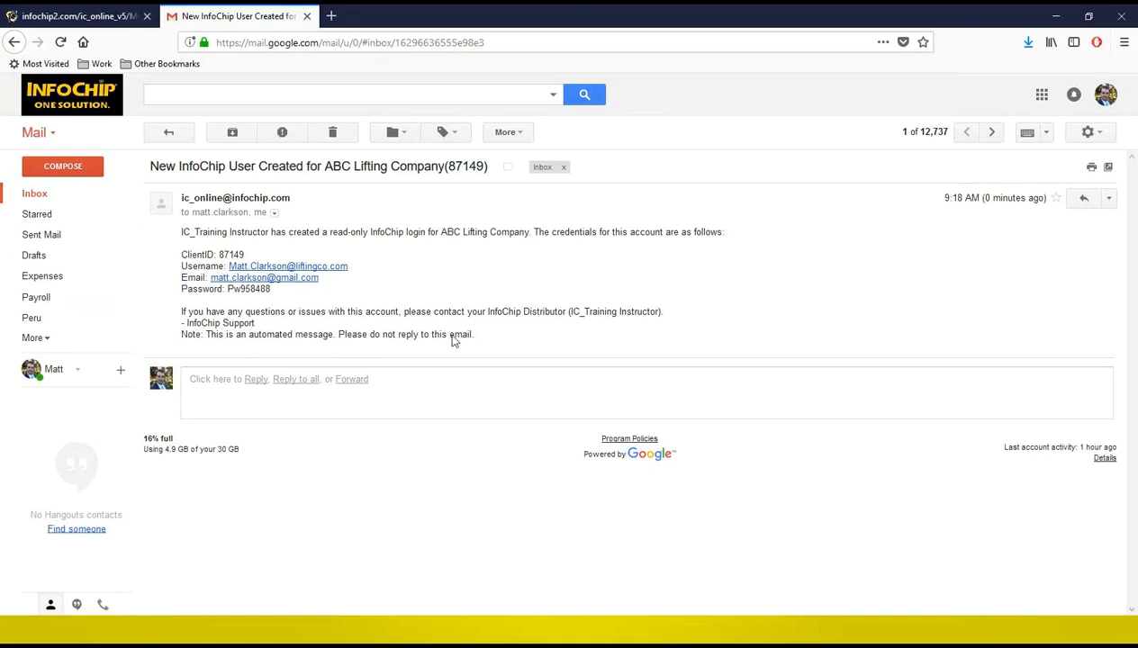
Step: Read the new user notification e-mail in Gmail
drag(470, 333, 286, 323)
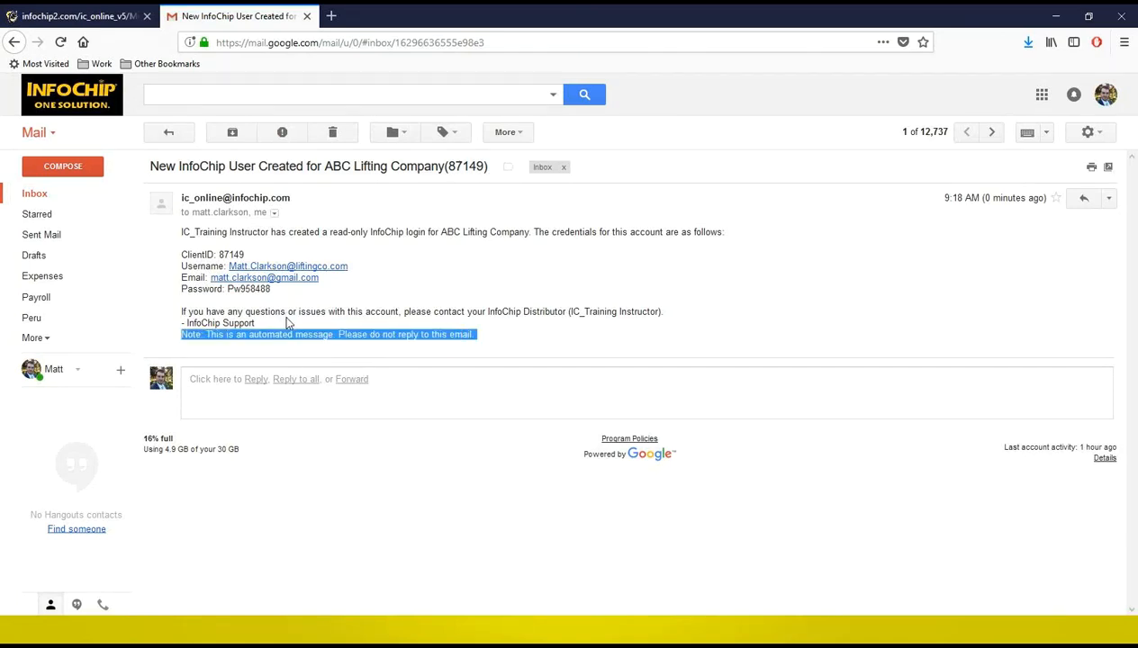
click(441, 285)
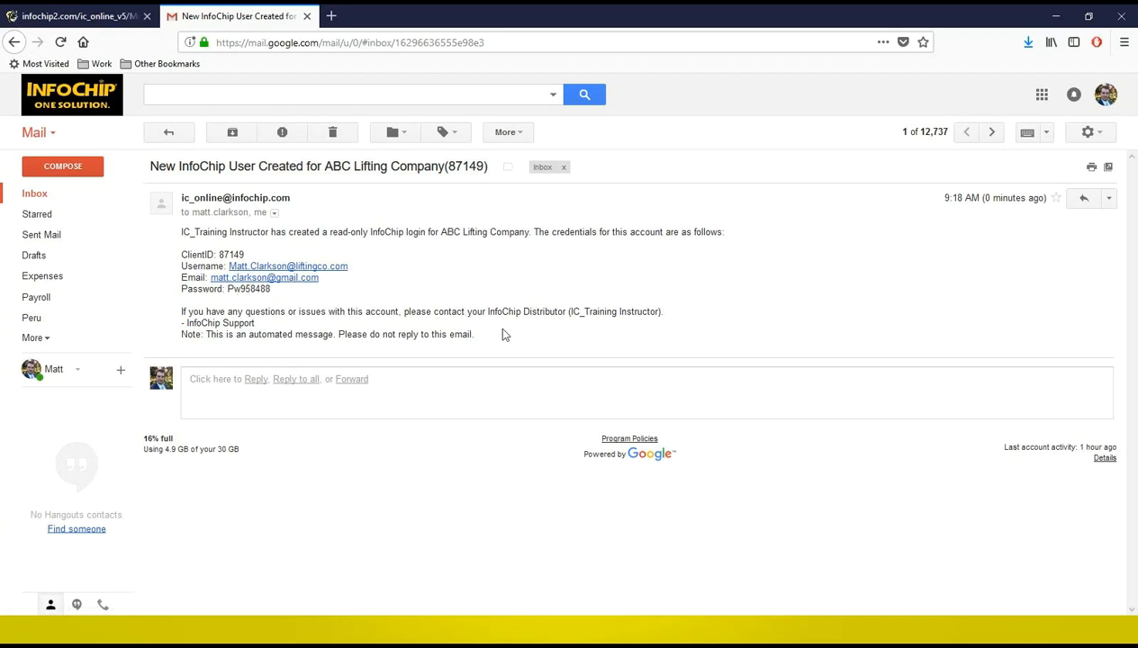
drag(482, 327, 486, 296)
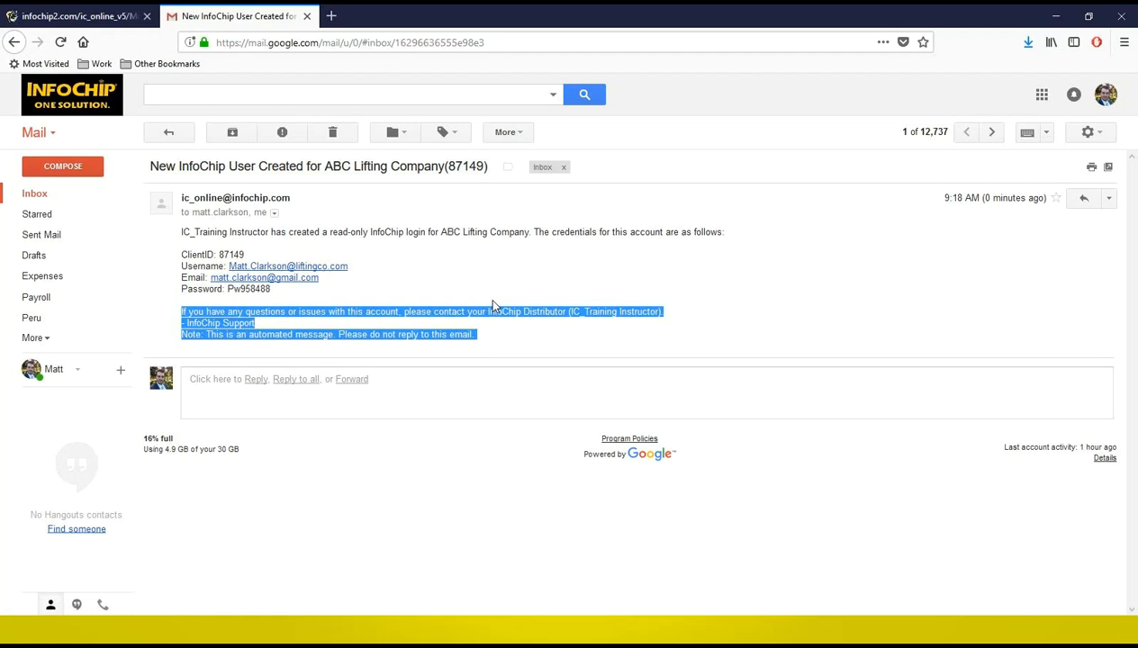
click(486, 296)
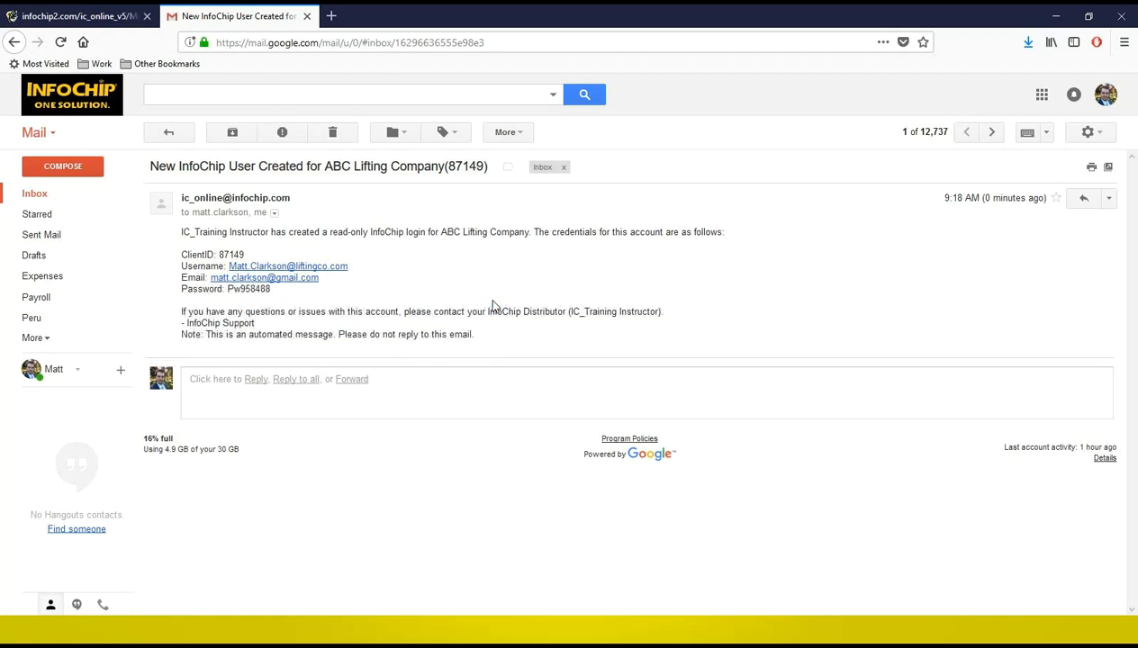
Step: Return to InfoChip, open the ABC Lifting Company record, and close it without changes
click(75, 16)
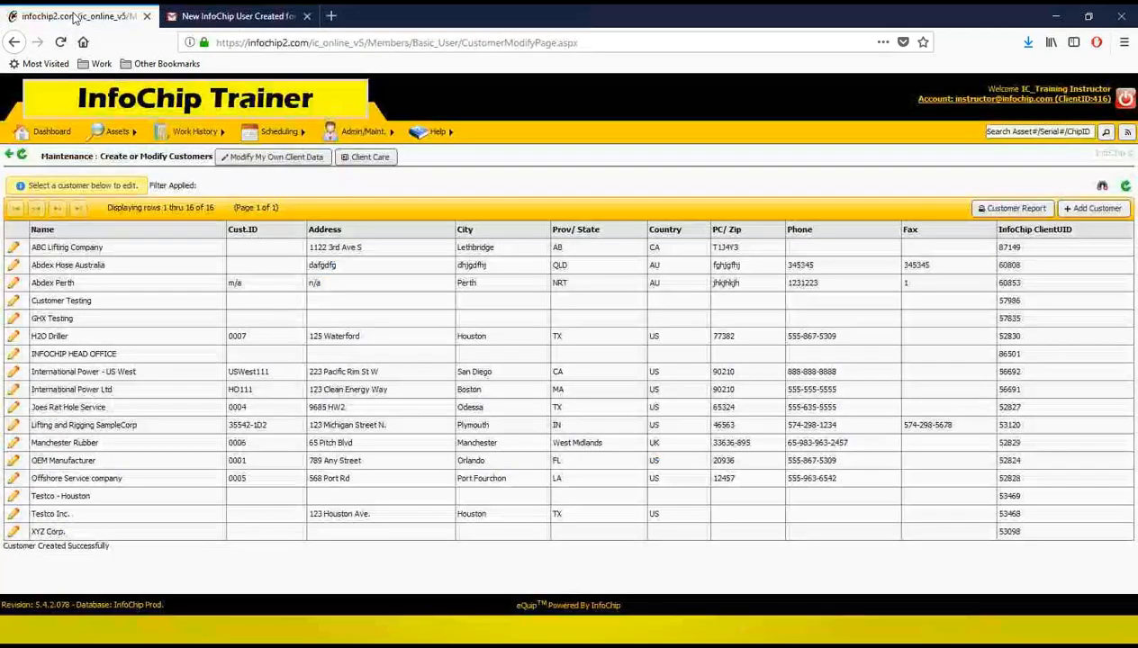
click(15, 251)
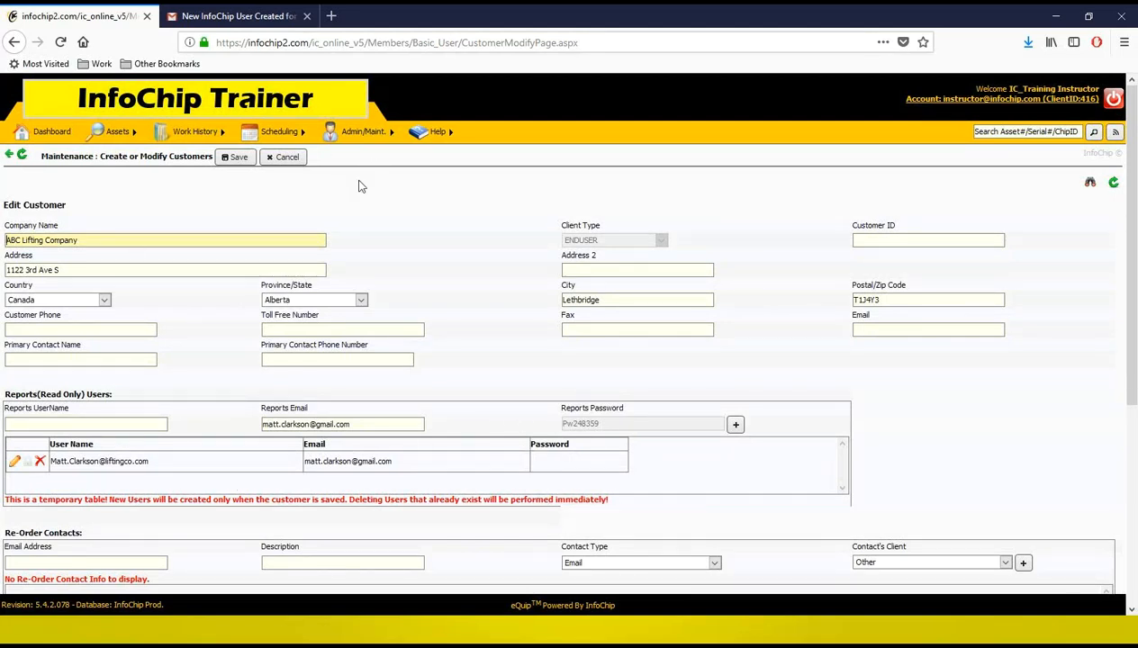
click(282, 158)
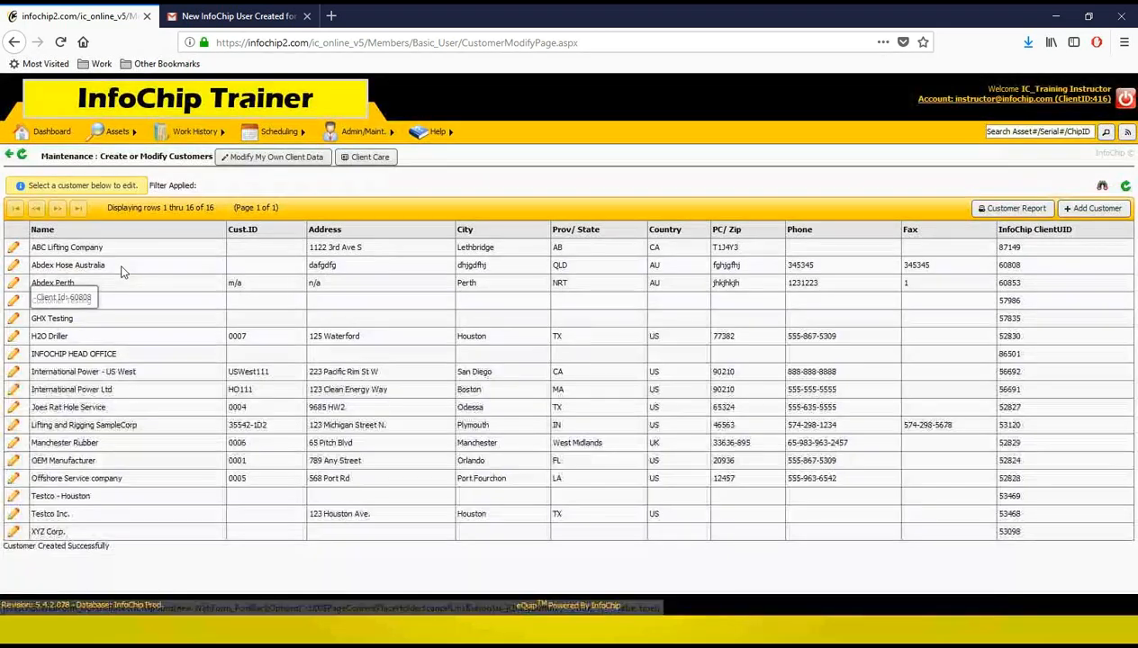
Step: Open the ABC Lifting Company reports user for editing and cancel the dialog
click(16, 251)
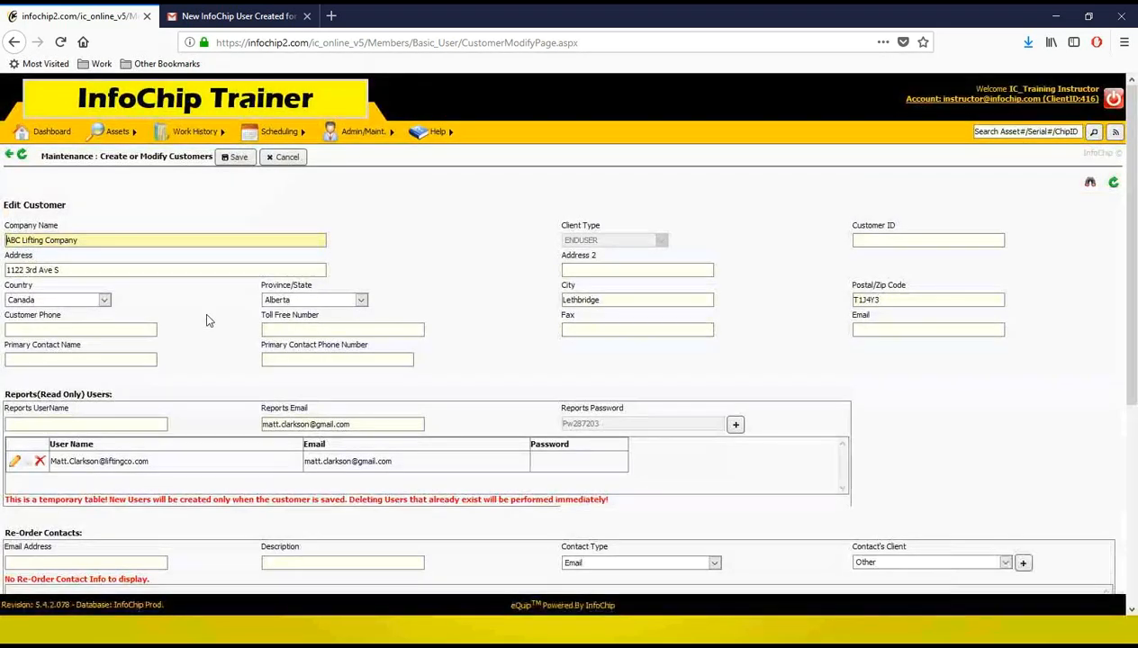
click(15, 461)
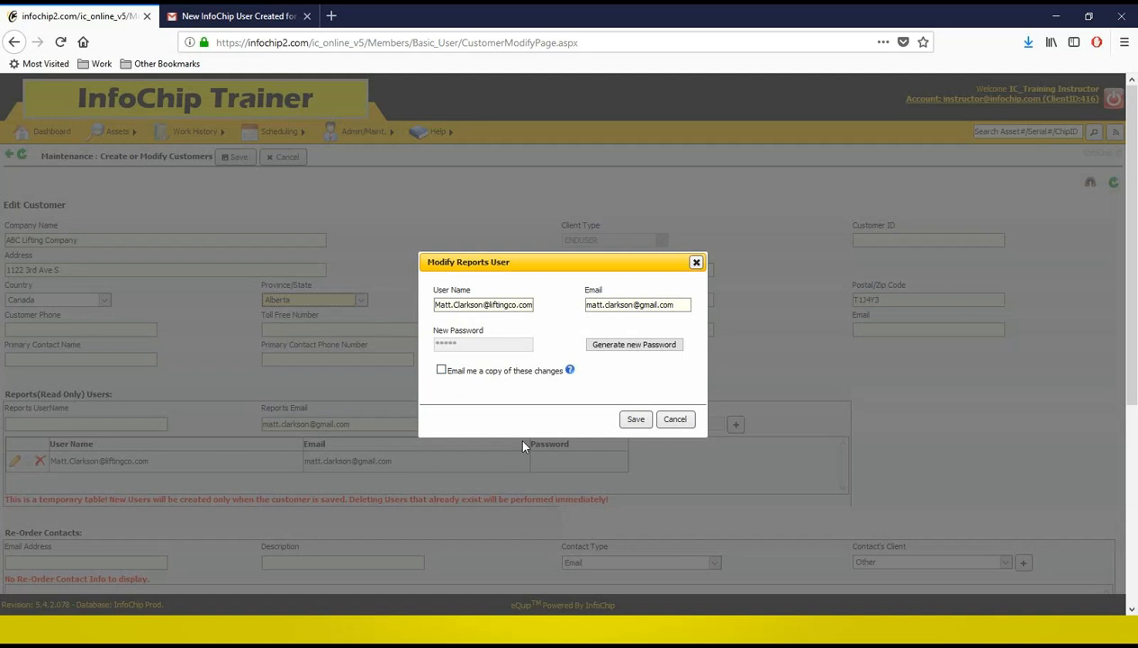
click(676, 420)
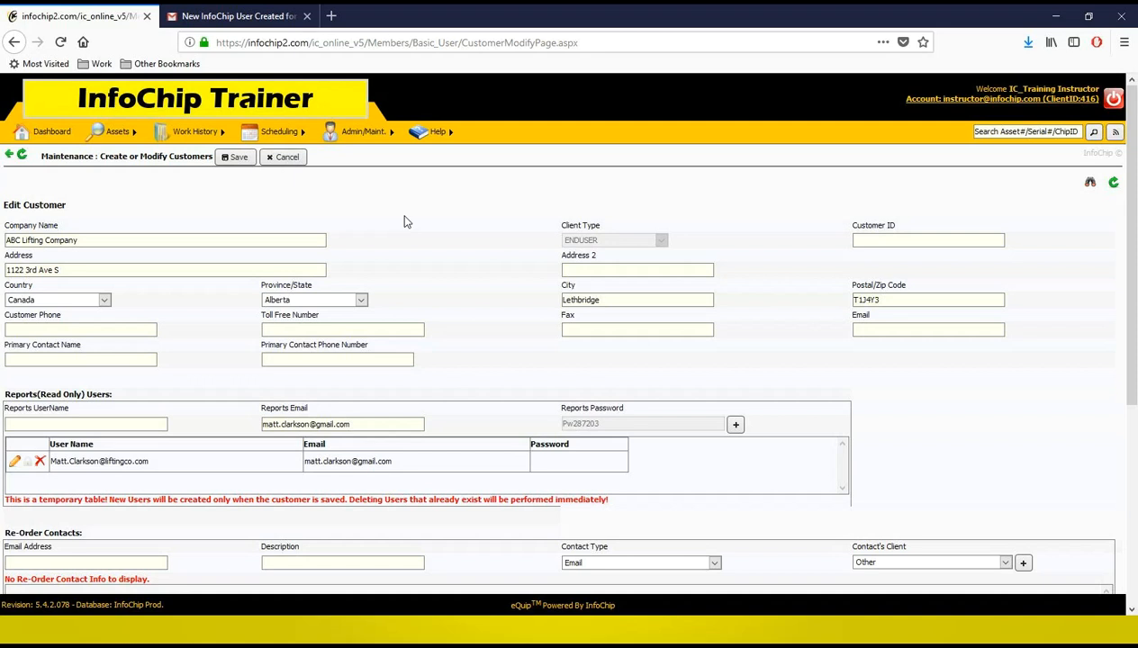
mouse_move(373, 144)
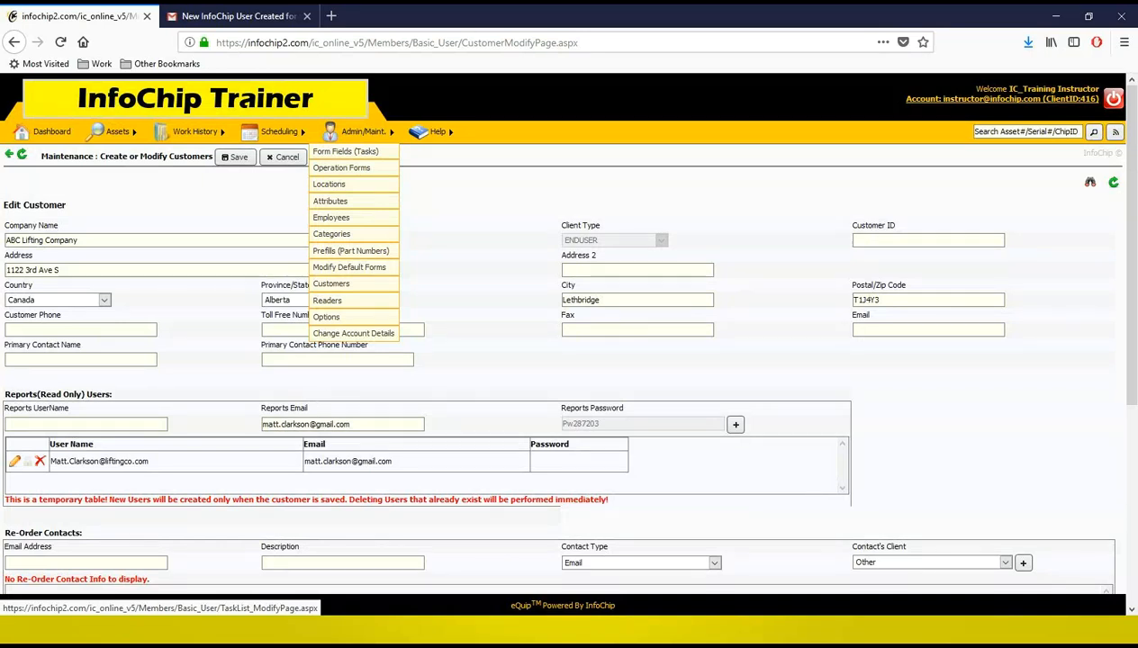
Step: Open the locations maintenance page and switch it to the ABC Lifting Company customer
click(342, 190)
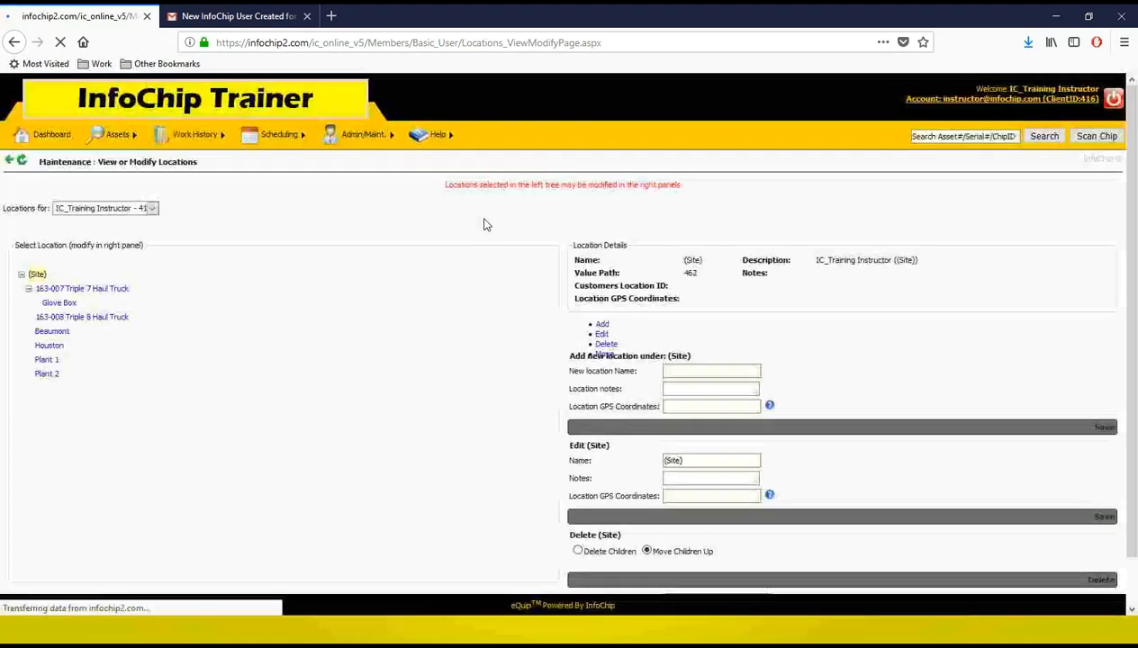
click(108, 208)
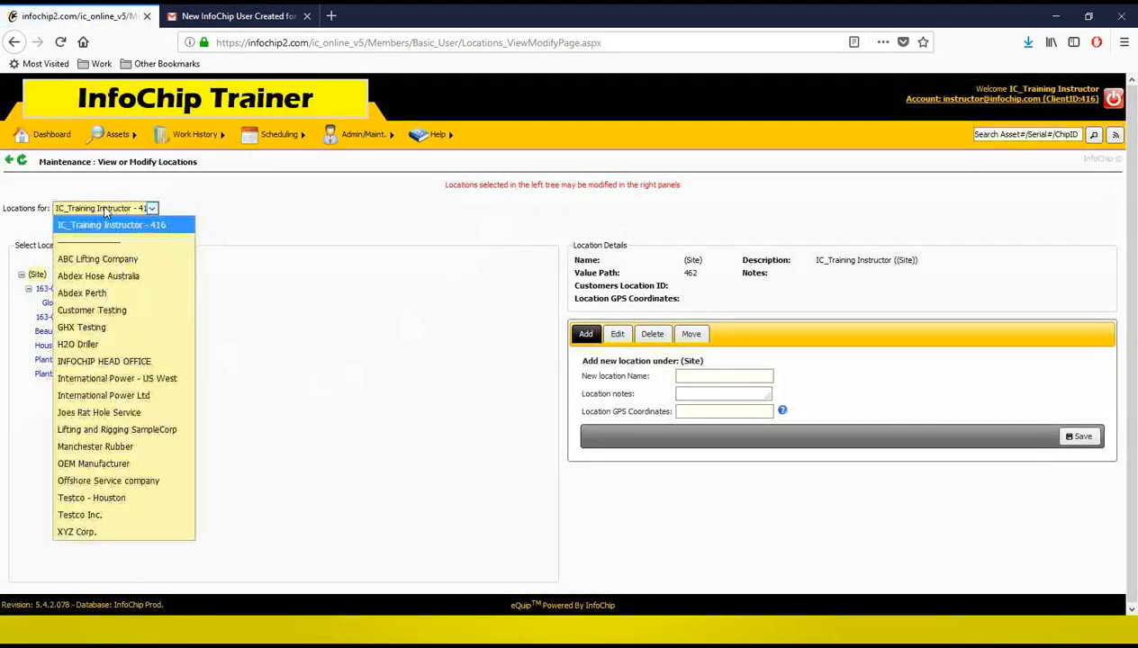
click(135, 259)
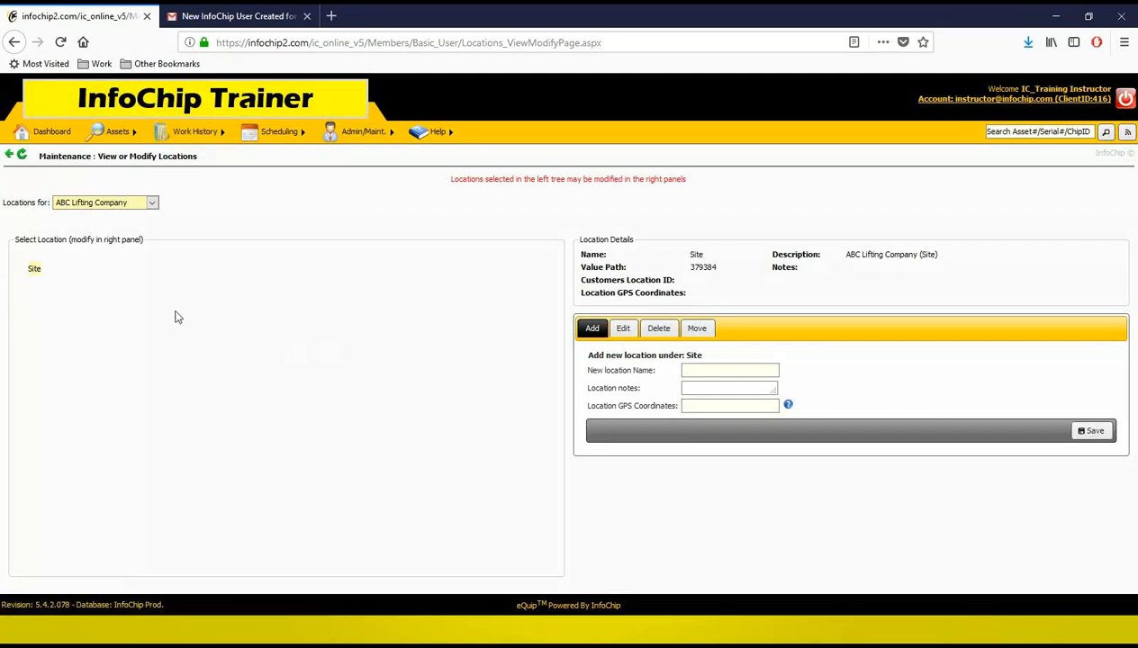
Step: Add two locations, Building 1 and Building 2, under the customer's Site
click(35, 270)
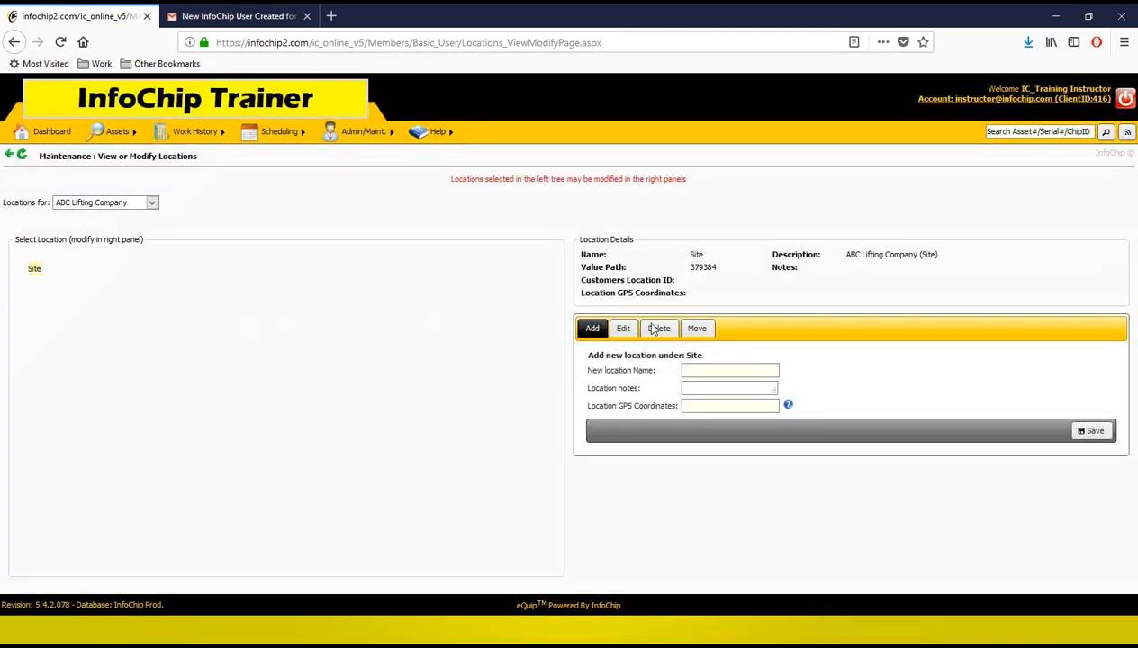
click(729, 371)
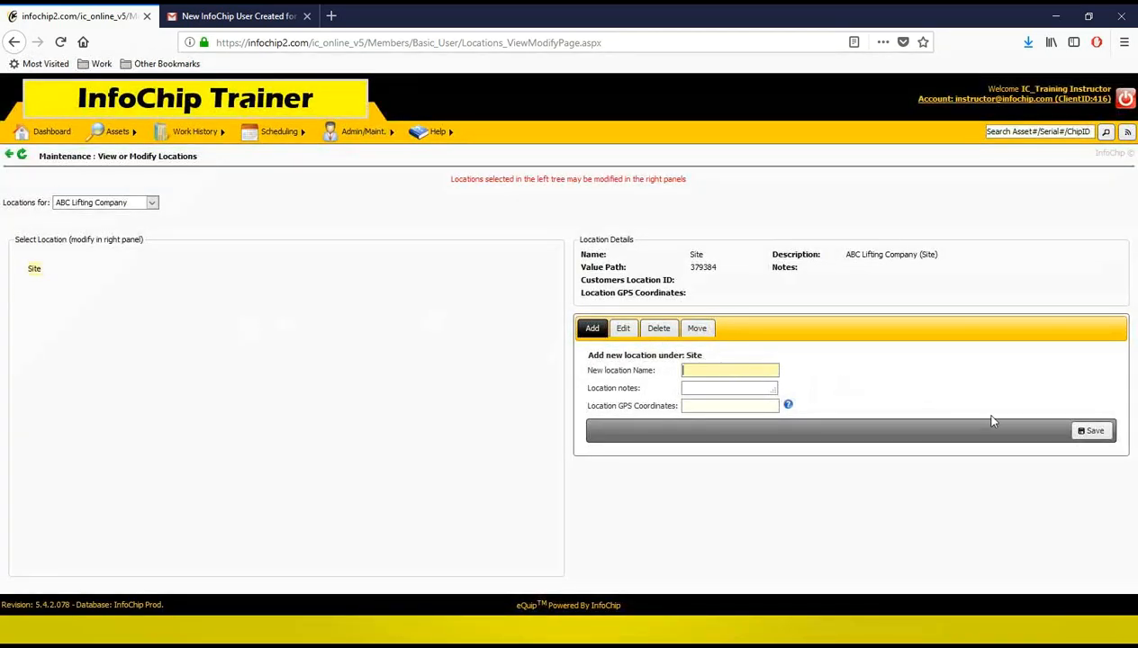
text(Building 1)
click(1093, 432)
click(718, 374)
text(Building 2)
click(1090, 430)
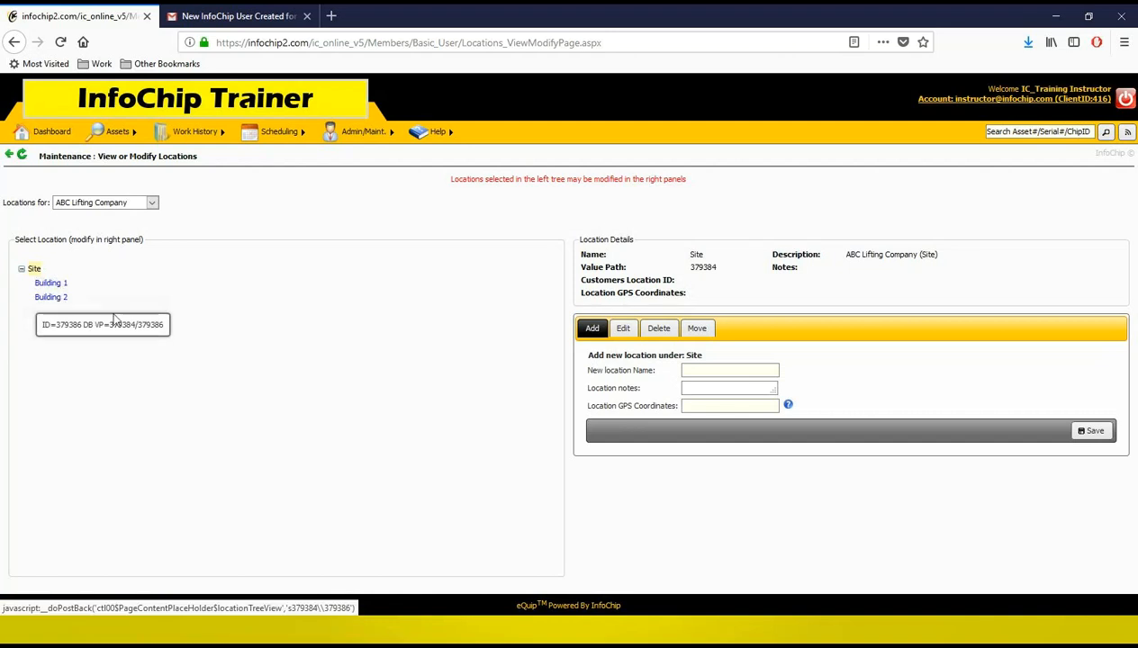
Step: Add Yard 1 and Yard 2 as locations under Building 1
click(50, 283)
click(717, 368)
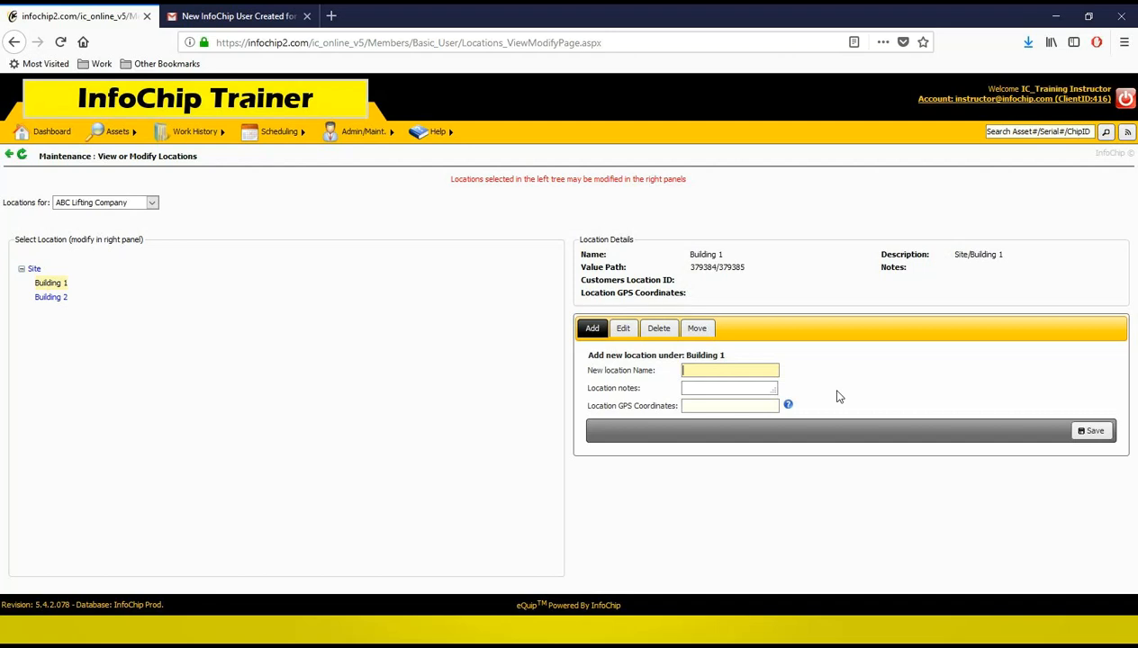
text(Yard 1)
click(1092, 430)
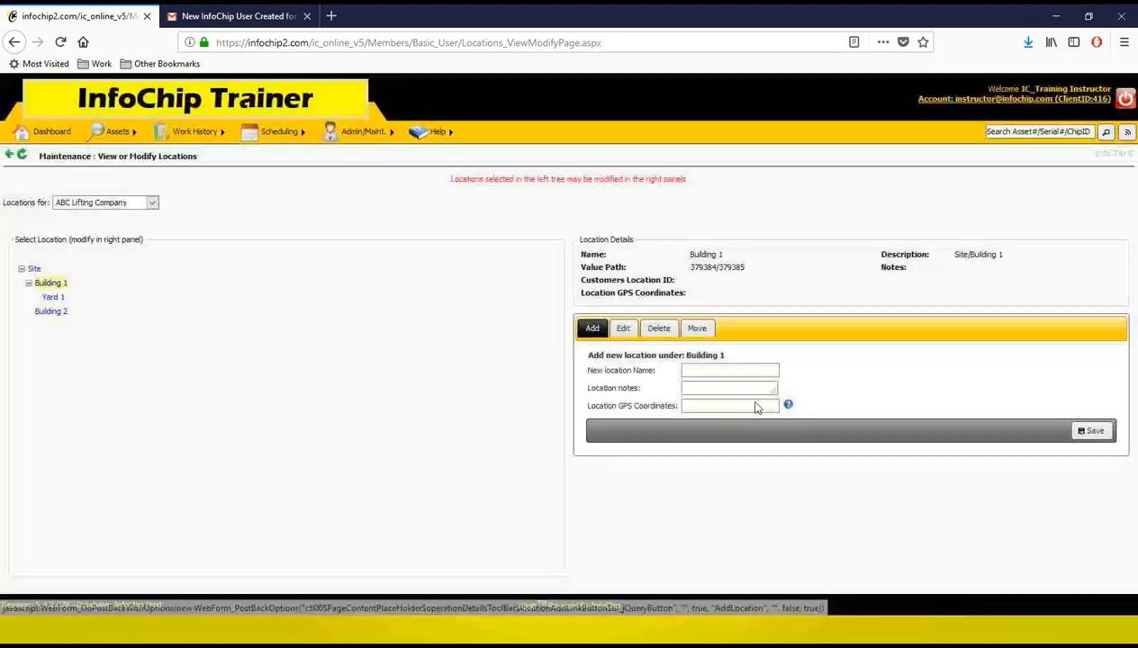
click(718, 370)
text(Yard 2)
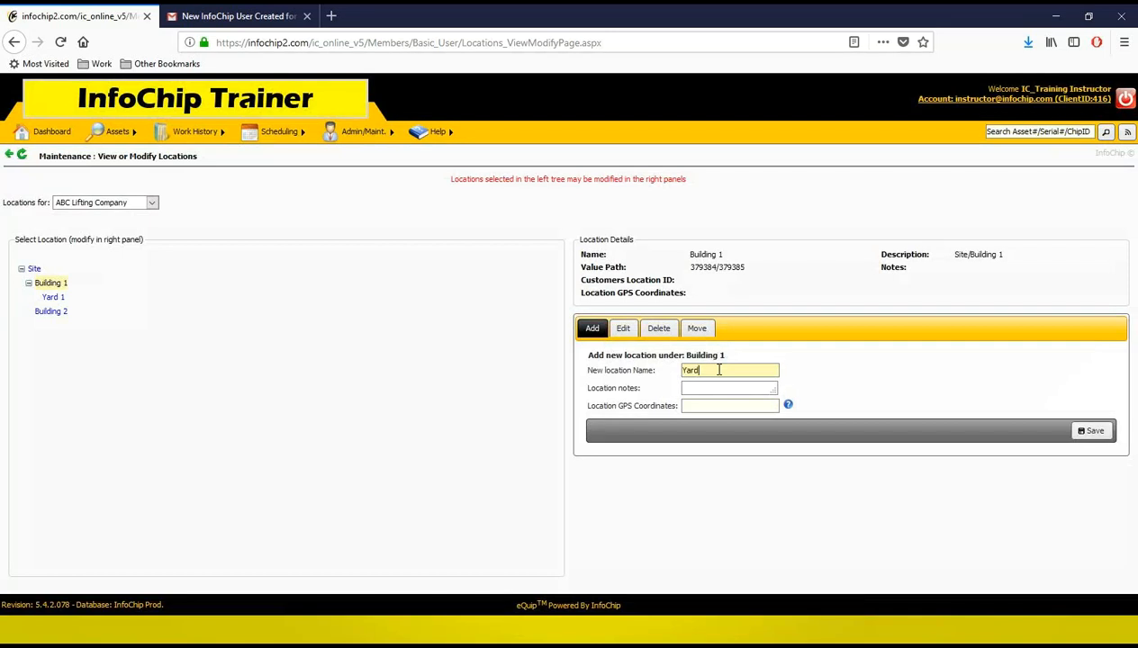
click(1095, 432)
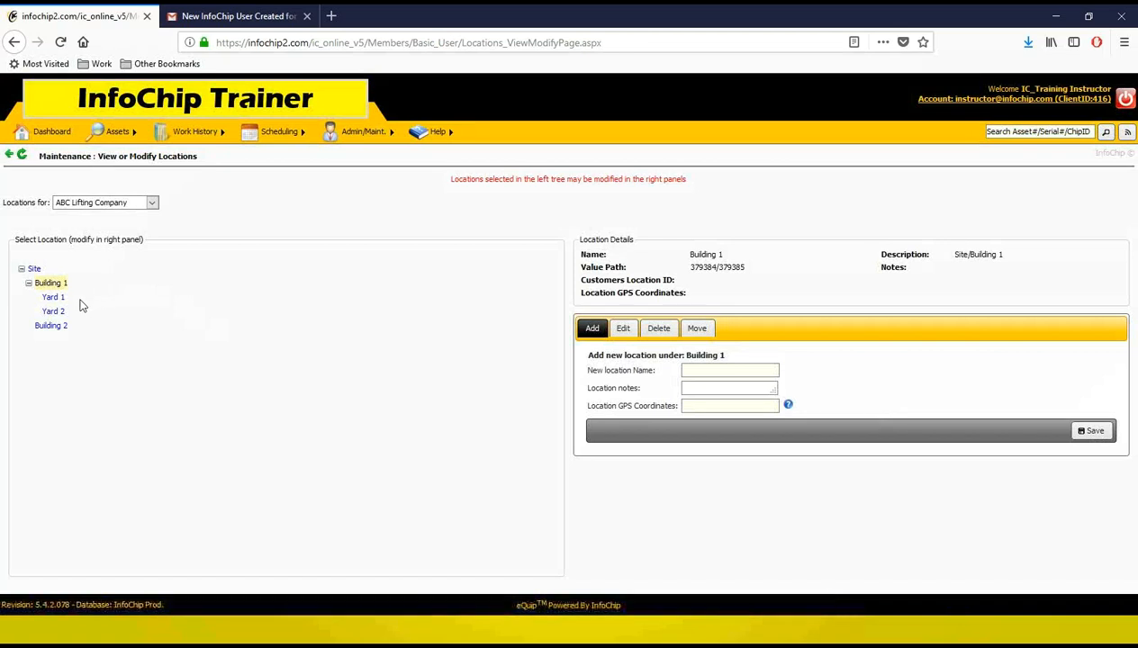
Step: Add a location named Section 1 under Yard 1
click(51, 299)
click(729, 369)
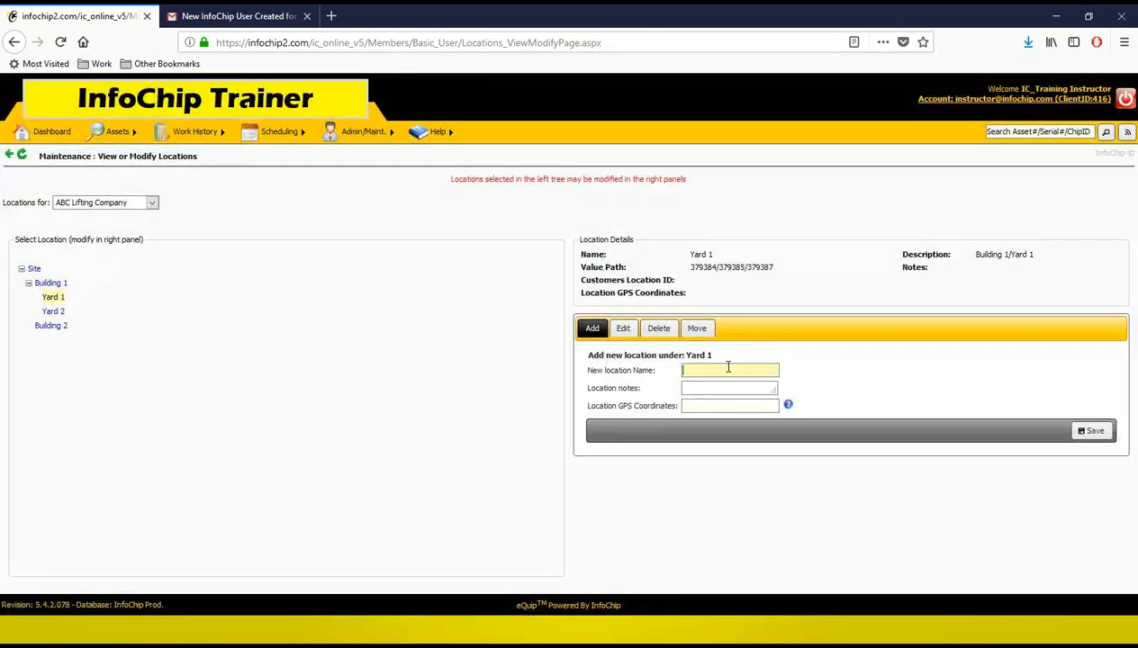
text(Serction 1)
key(Home)
key(Right)
key(Right)
key(Right)
key(BackSpace)
click(1080, 429)
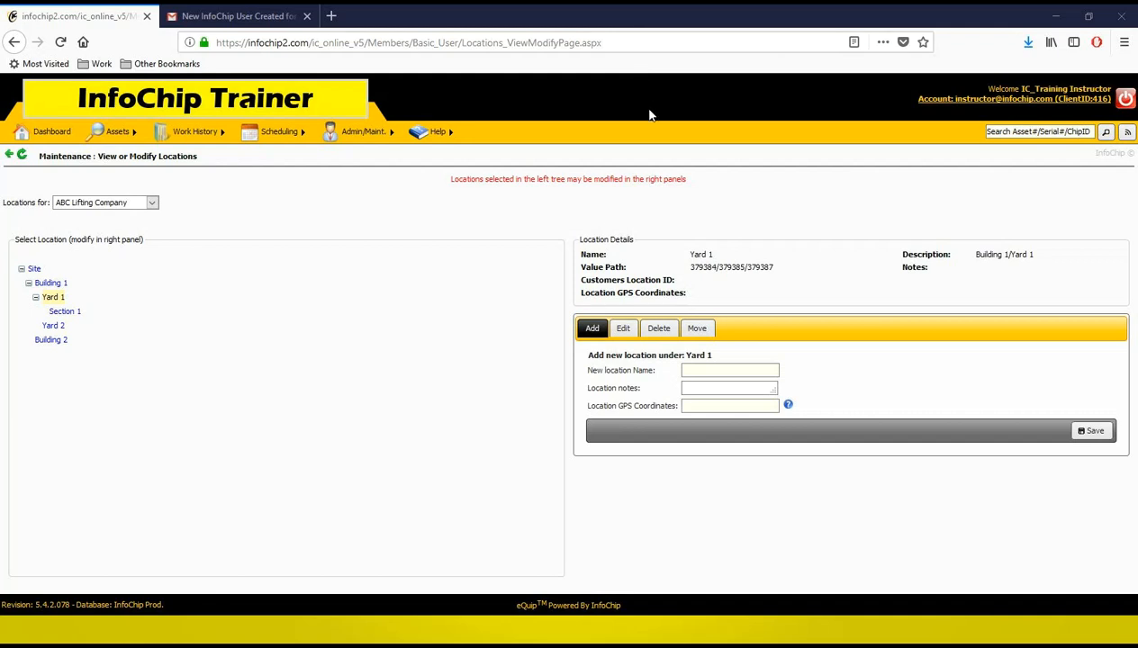
drag(687, 181, 463, 171)
click(446, 184)
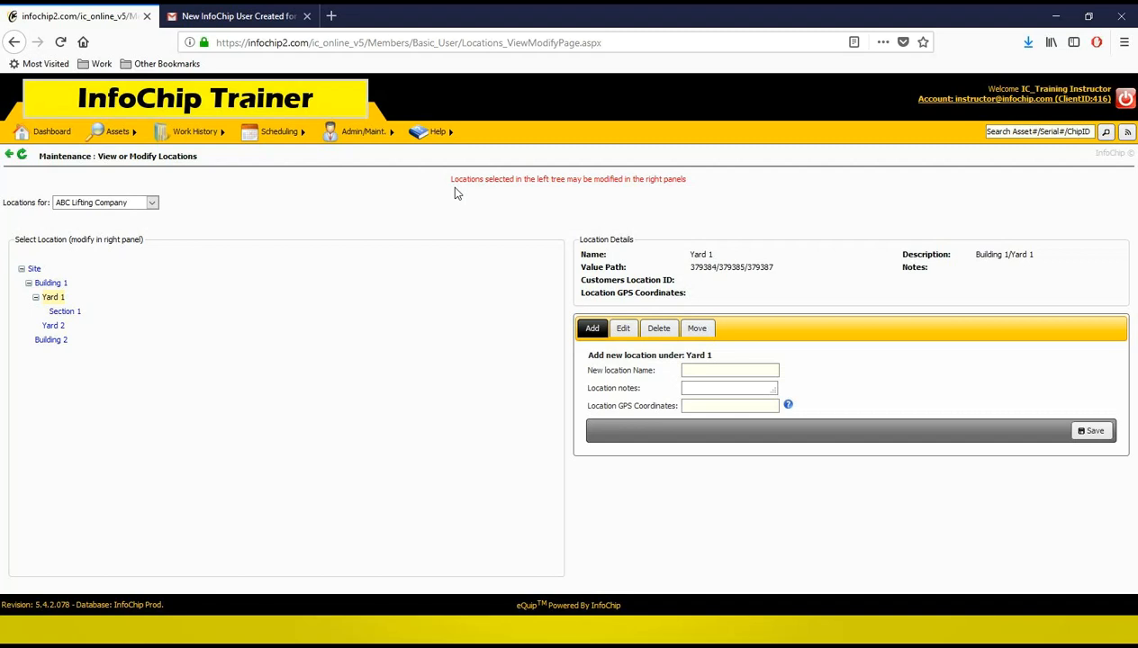
Step: Open the customer list and bring up the Customer Testing record for editing
mouse_move(376, 135)
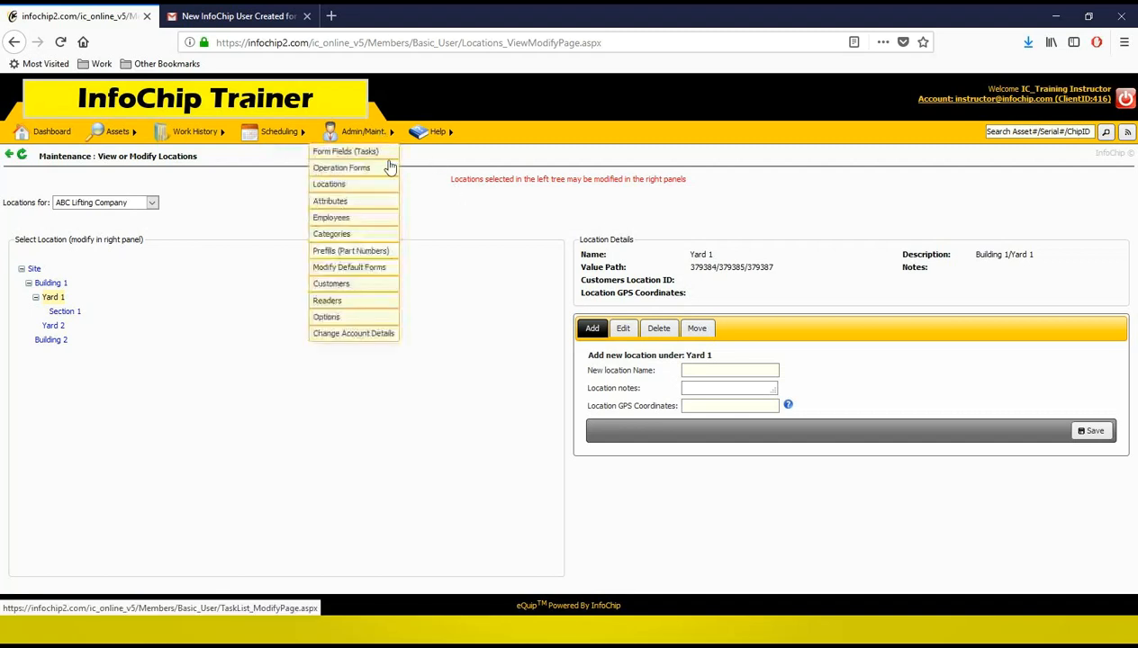
click(333, 284)
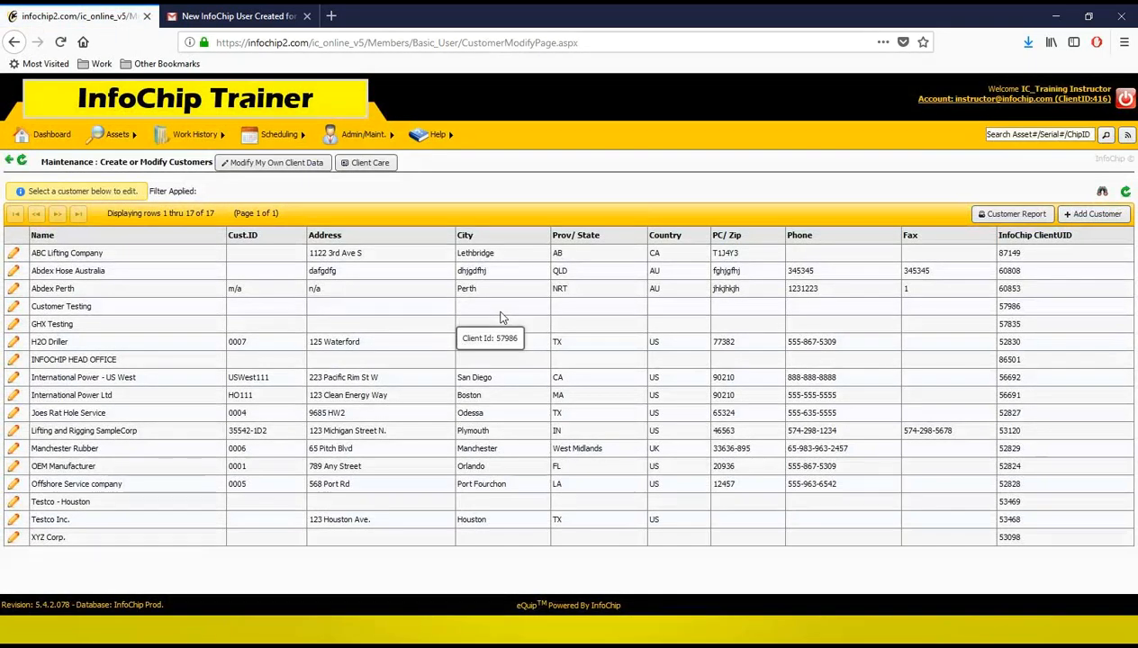
click(15, 307)
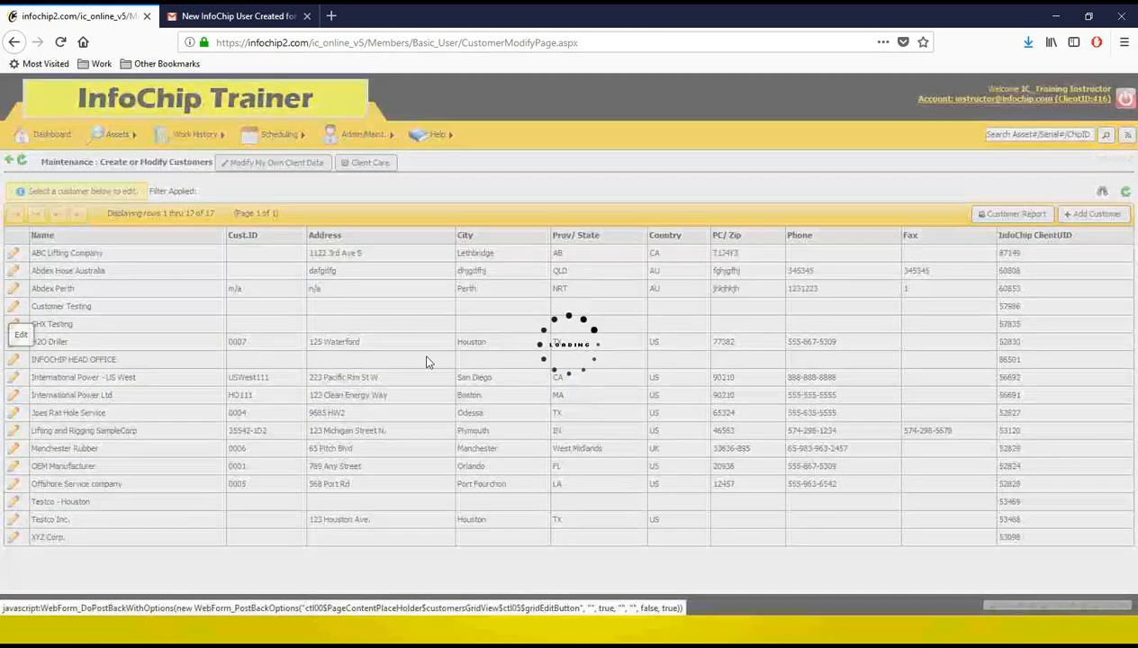
click(59, 423)
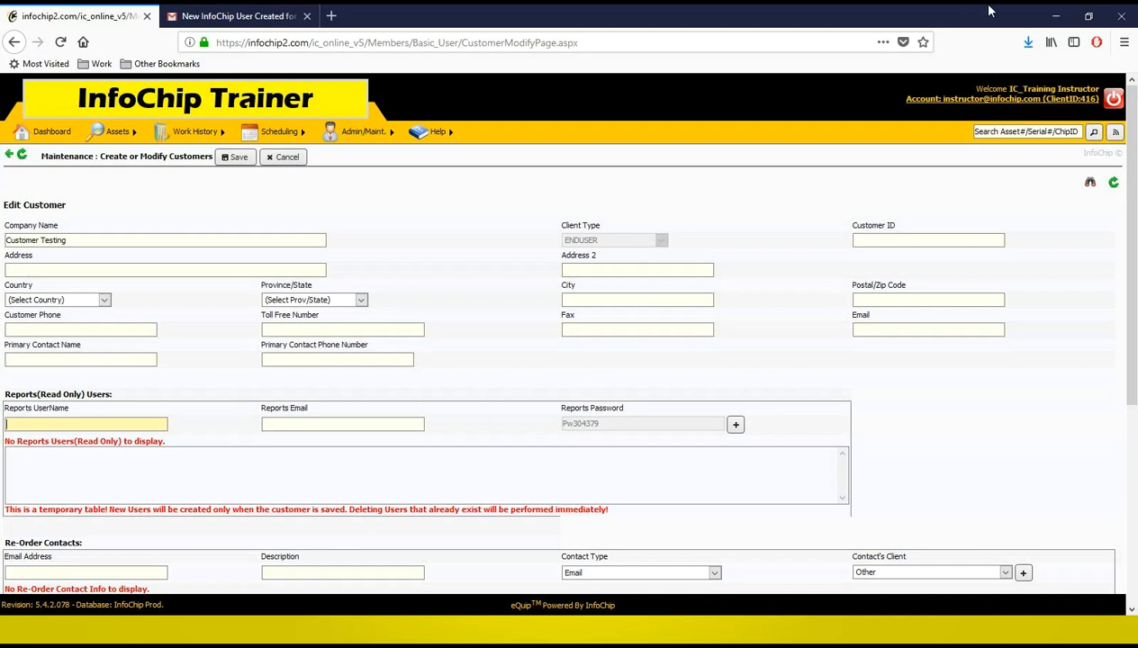
click(1054, 17)
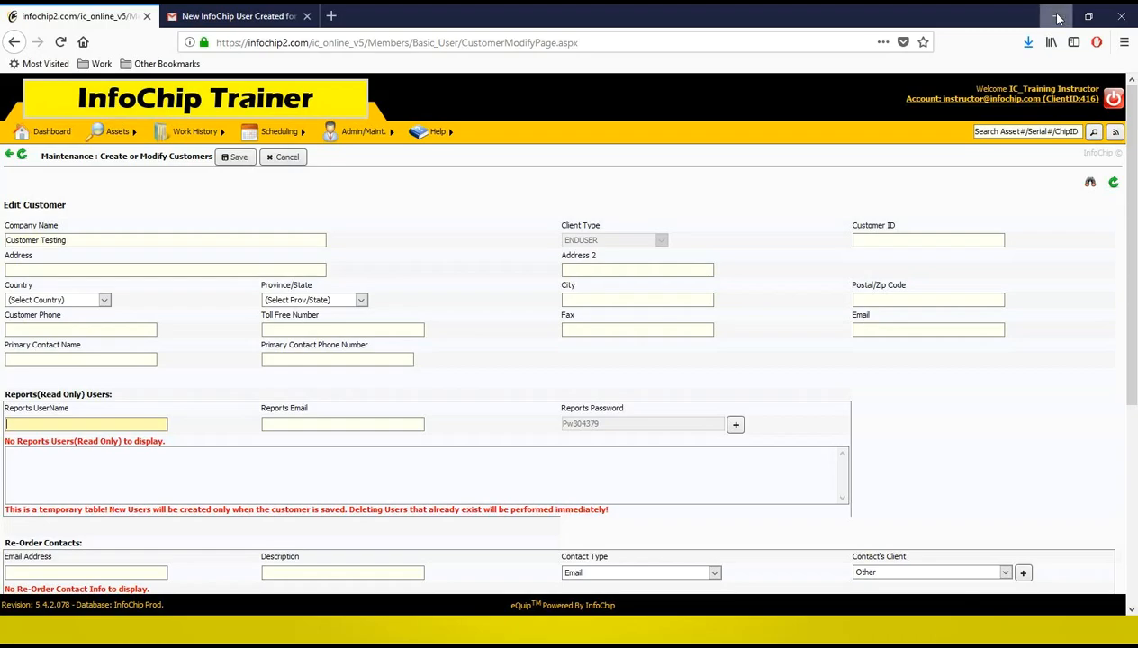
click(1002, 278)
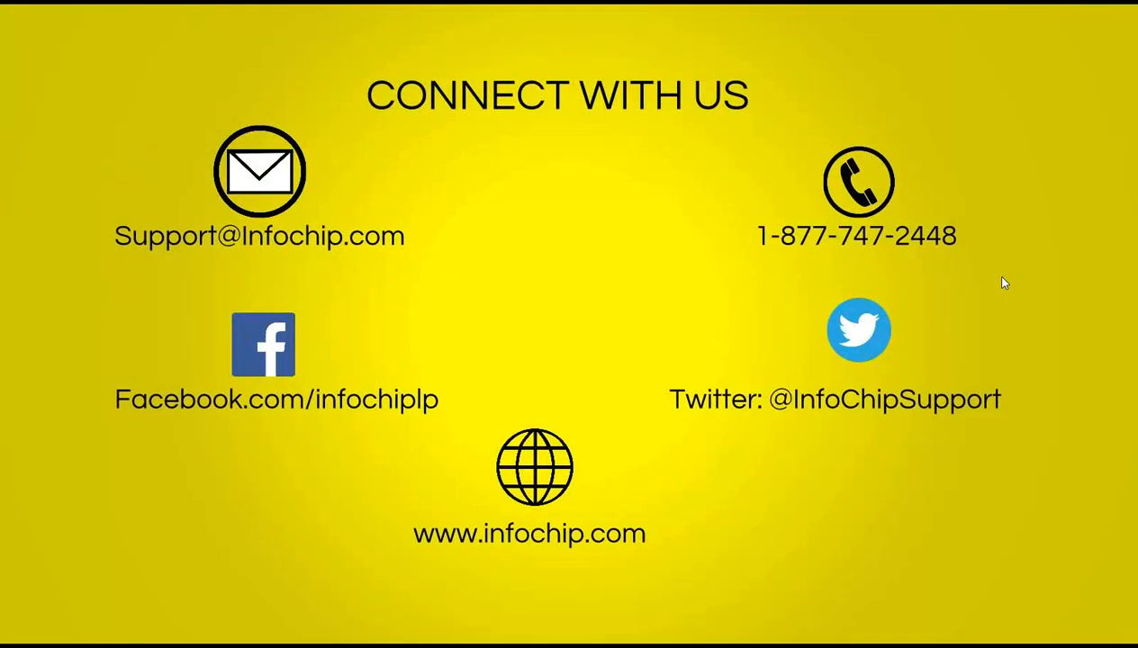